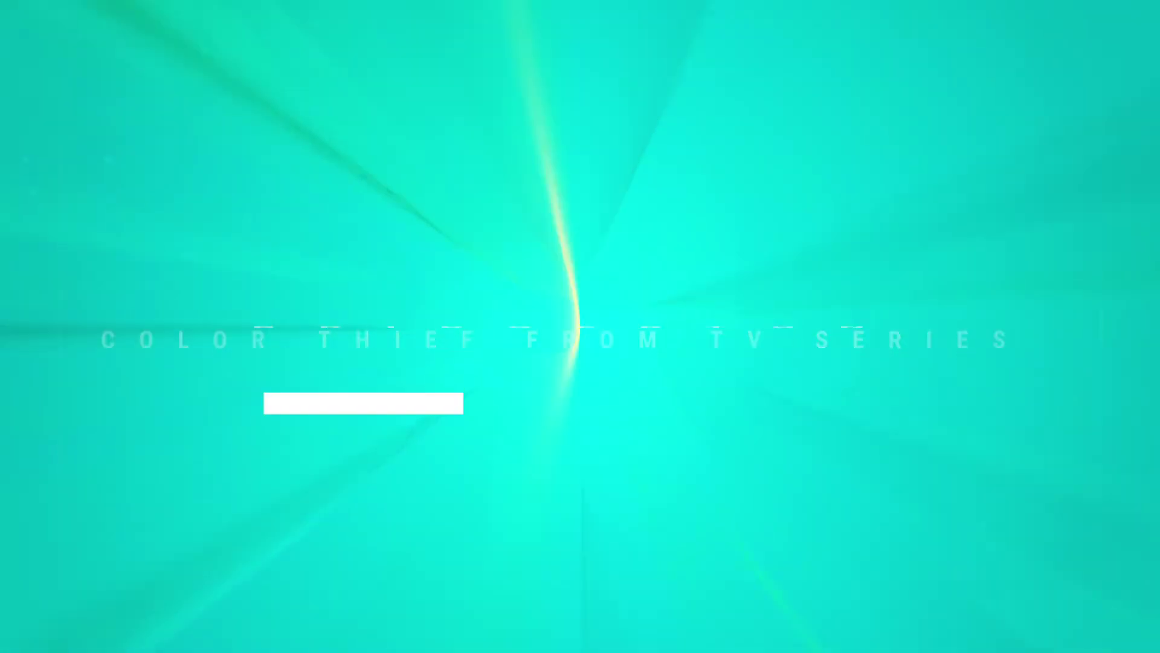
Search Google for 'bridgerton photos' and show only the image results.
{"action": "type", "text": "b"}
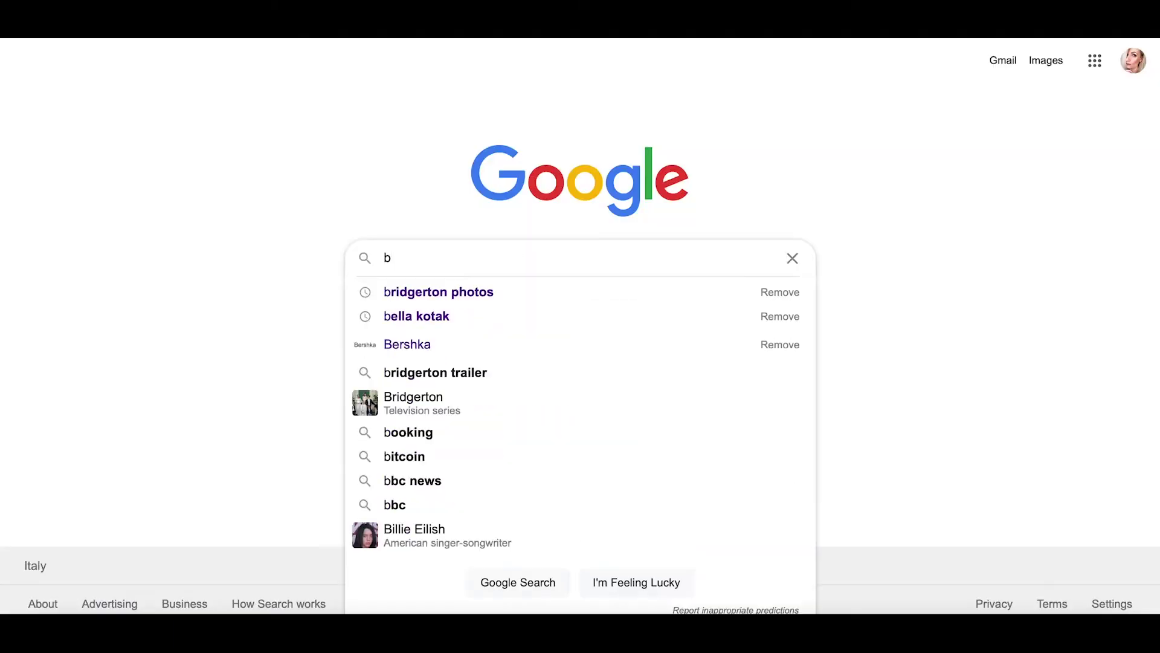
{"action": "type", "text": "r"}
{"action": "left_click", "coordinate": [470, 292]}
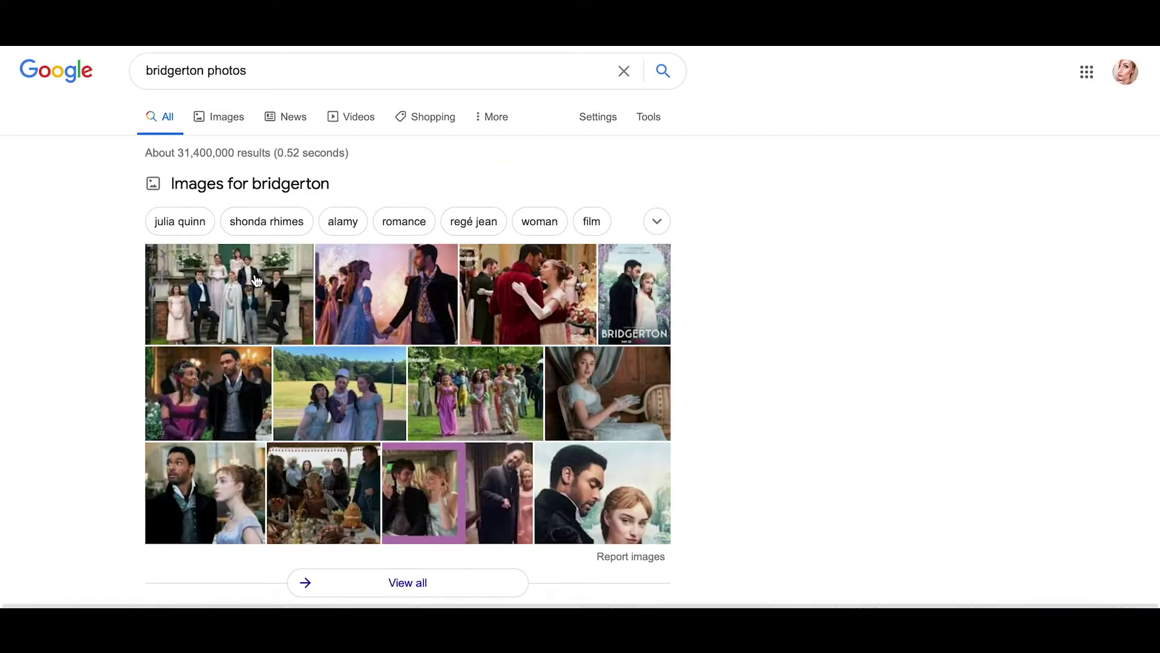
{"action": "left_click", "coordinate": [229, 123]}
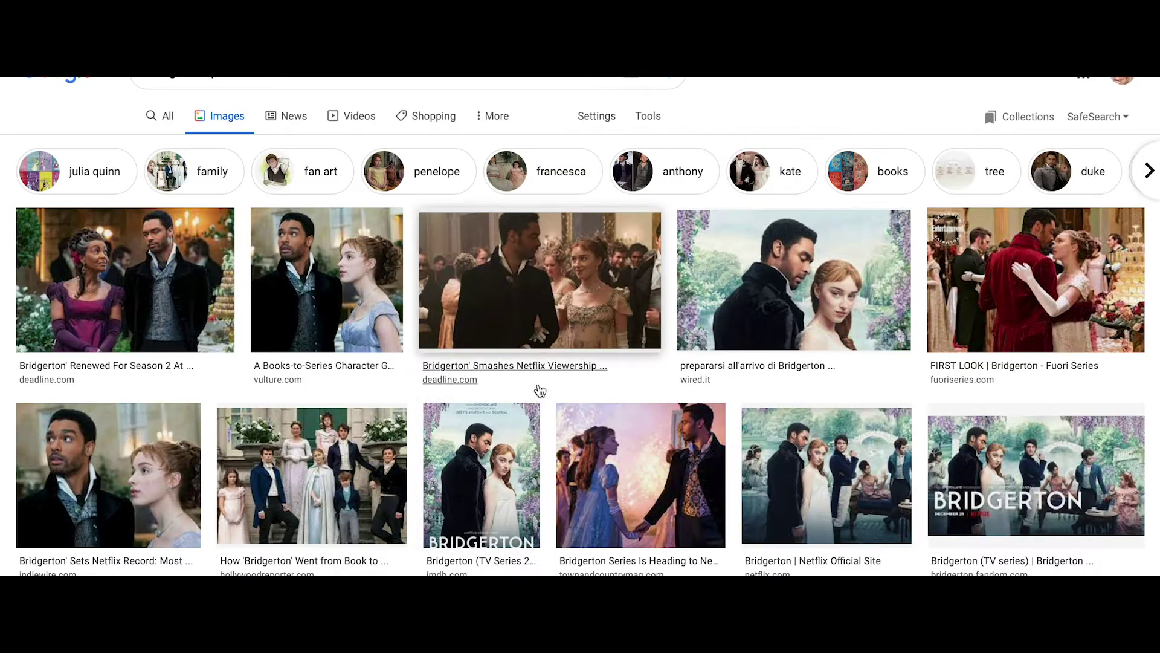
{"action": "scroll", "coordinate": [580, 363], "scroll_direction": "down", "scroll_amount": 10}
{"action": "scroll", "coordinate": [581, 362], "scroll_direction": "down", "scroll_amount": 5}
{"action": "scroll", "coordinate": [580, 362], "scroll_direction": "up", "scroll_amount": 15}
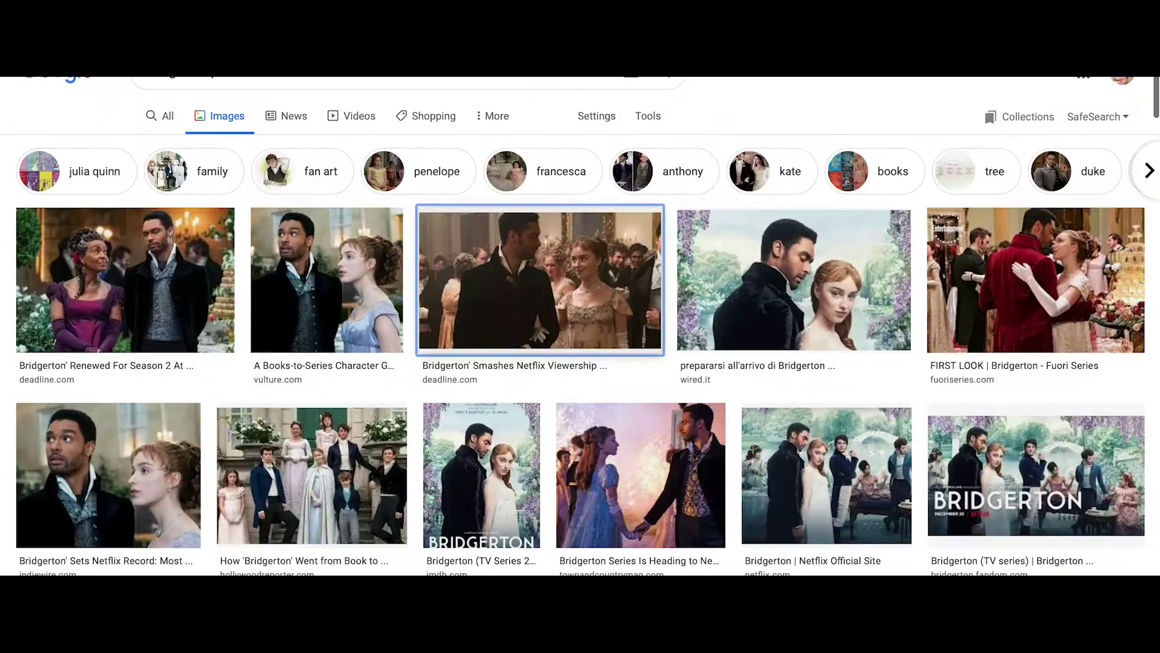
Preview Bridgerton result images, stepping through them and opening a related image.
{"action": "left_click", "coordinate": [327, 284]}
{"action": "scroll", "coordinate": [752, 344], "scroll_direction": "down", "scroll_amount": 5}
{"action": "scroll", "coordinate": [751, 344], "scroll_direction": "down", "scroll_amount": 3}
{"action": "scroll", "coordinate": [751, 345], "scroll_direction": "down", "scroll_amount": 3}
{"action": "key", "text": "Right"}
{"action": "key", "text": "Right"}
{"action": "key", "text": "Right"}
{"action": "key", "text": "Right"}
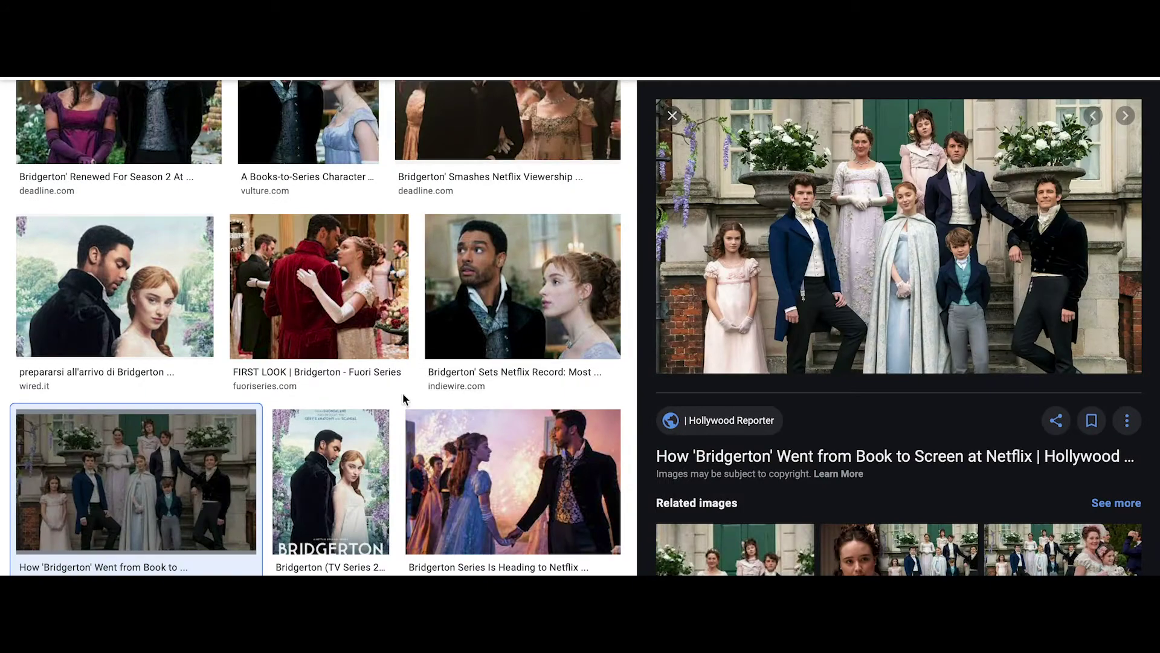
{"action": "scroll", "coordinate": [894, 339], "scroll_direction": "down", "scroll_amount": 5}
{"action": "left_click", "coordinate": [900, 519]}
Open the full related-images page and preview the still of the couple walking outdoors.
{"action": "scroll", "coordinate": [900, 362], "scroll_direction": "down", "scroll_amount": 5}
{"action": "scroll", "coordinate": [900, 363], "scroll_direction": "down", "scroll_amount": 5}
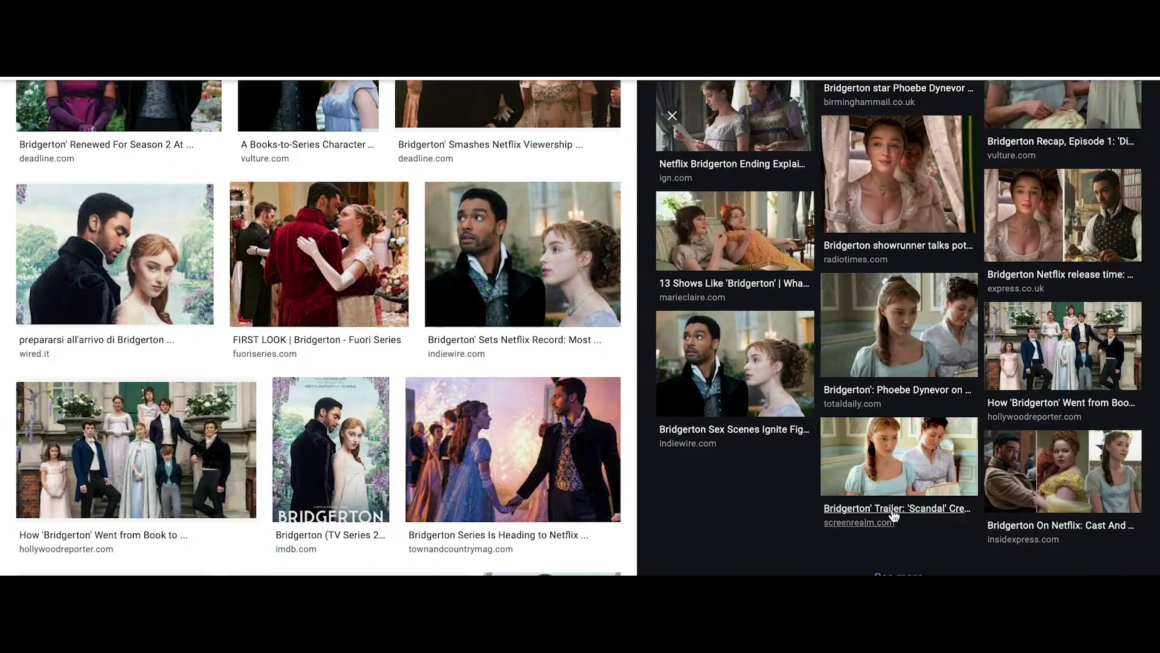
{"action": "left_click", "coordinate": [736, 410]}
{"action": "scroll", "coordinate": [736, 410], "scroll_direction": "down", "scroll_amount": 10}
{"action": "scroll", "coordinate": [736, 410], "scroll_direction": "down", "scroll_amount": 10}
{"action": "scroll", "coordinate": [786, 339], "scroll_direction": "down", "scroll_amount": 10}
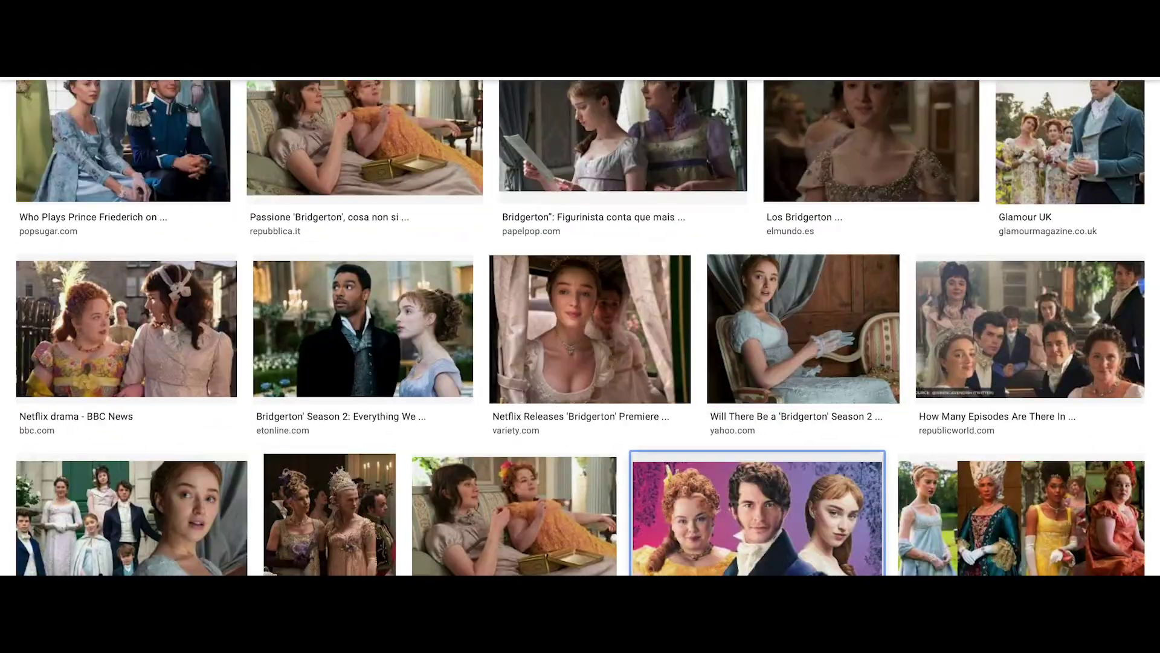
{"action": "left_click", "coordinate": [903, 264]}
{"action": "left_click", "coordinate": [998, 521]}
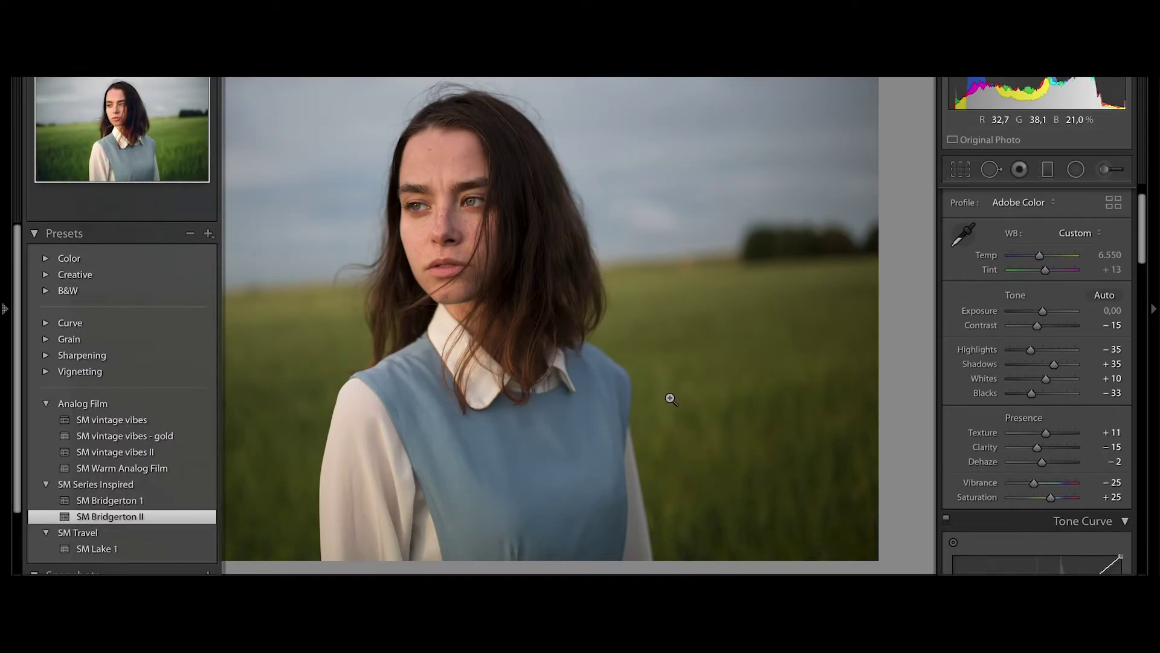
Compare the portrait side by side with the Bridgerton still, then reset all Develop adjustments.
{"action": "key", "text": "F7"}
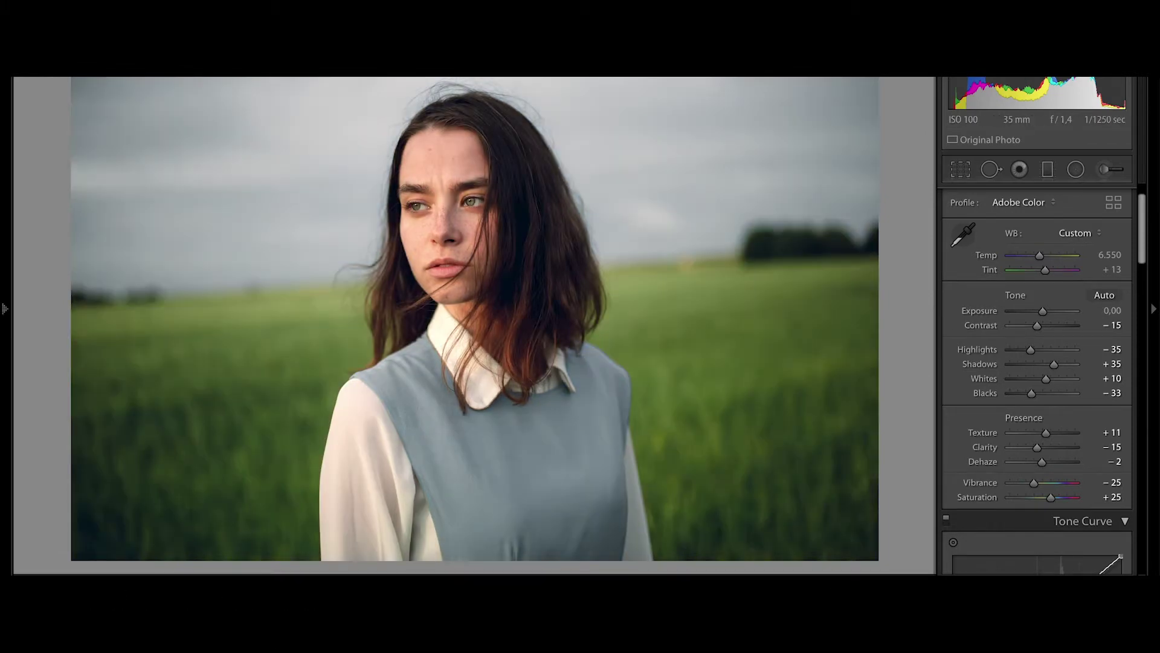
{"action": "key", "text": "y"}
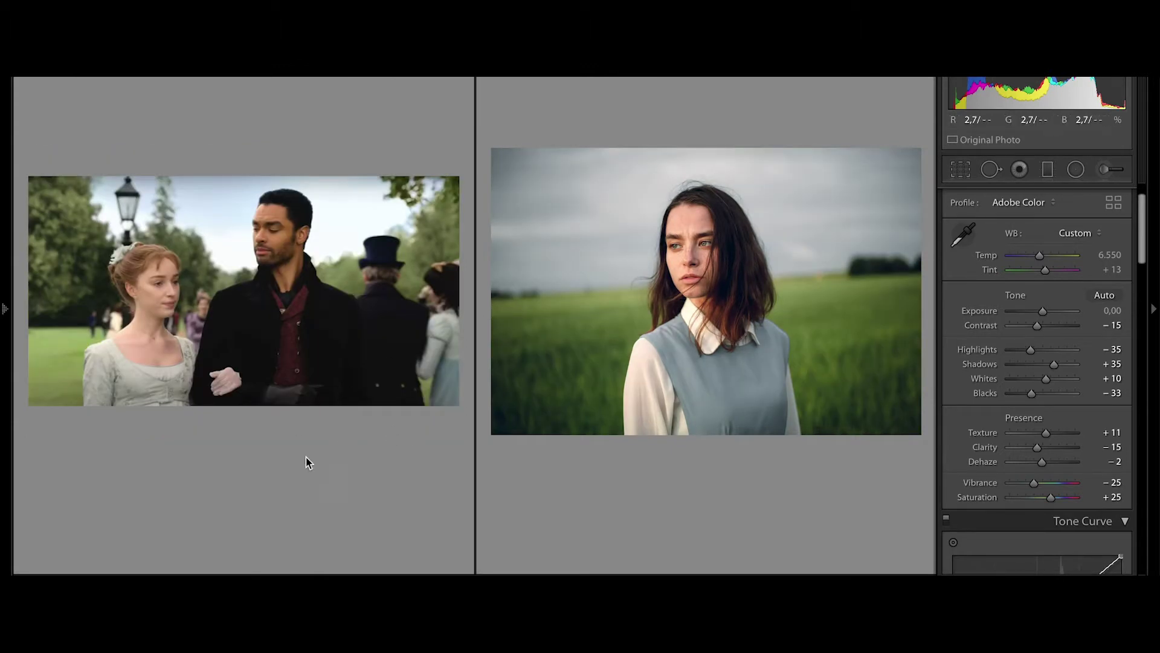
{"action": "left_click", "coordinate": [1151, 313]}
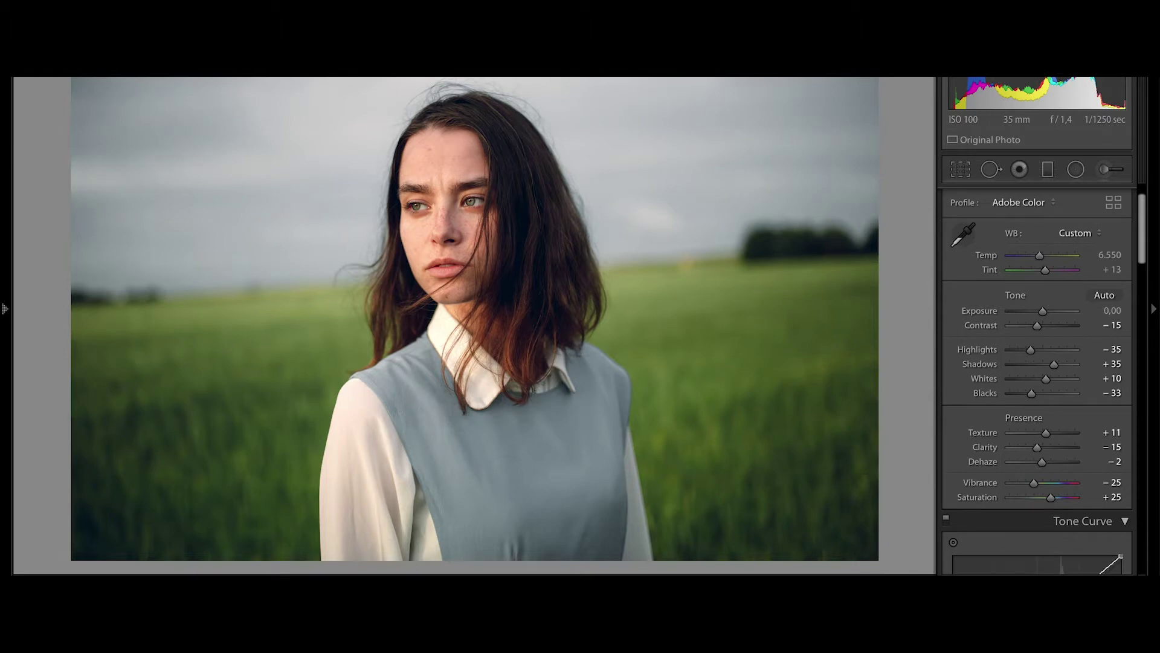
{"action": "key", "text": "ctrl+shift+r"}
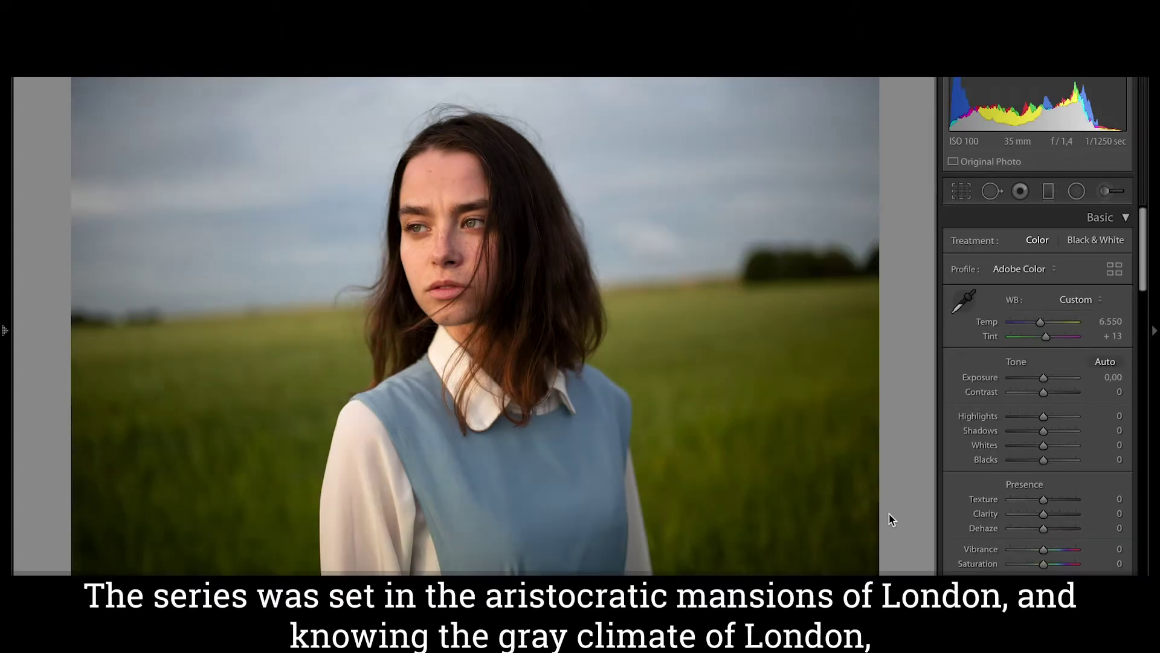
Set Contrast −15, Highlights −35, Shadows +35, Whites +10 and Blacks −35.
{"action": "left_click", "coordinate": [1117, 391]}
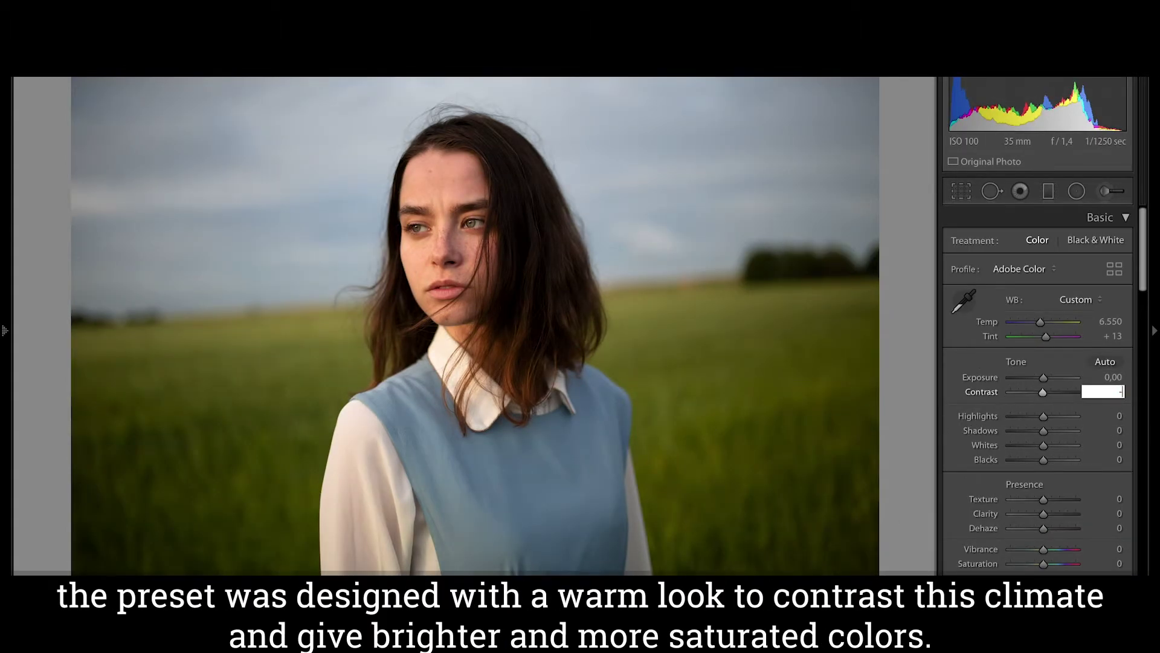
{"action": "type", "text": "-15"}
{"action": "left_click", "coordinate": [1114, 416]}
{"action": "type", "text": "-35"}
{"action": "key", "text": "Return"}
{"action": "left_click", "coordinate": [1115, 430]}
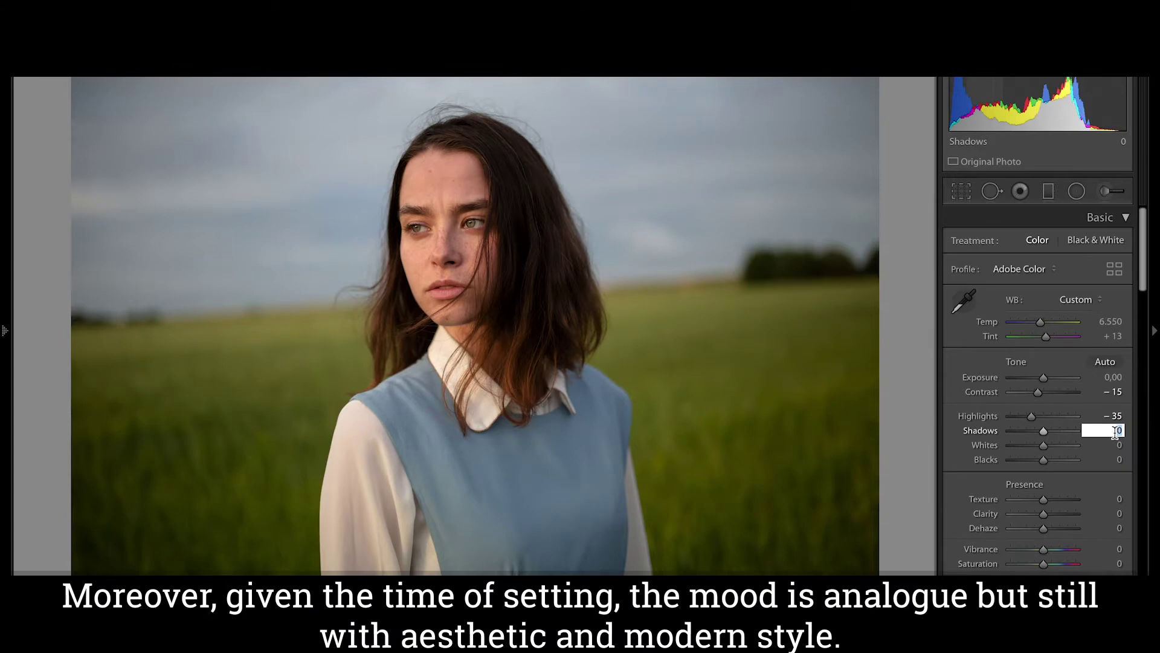
{"action": "type", "text": "35"}
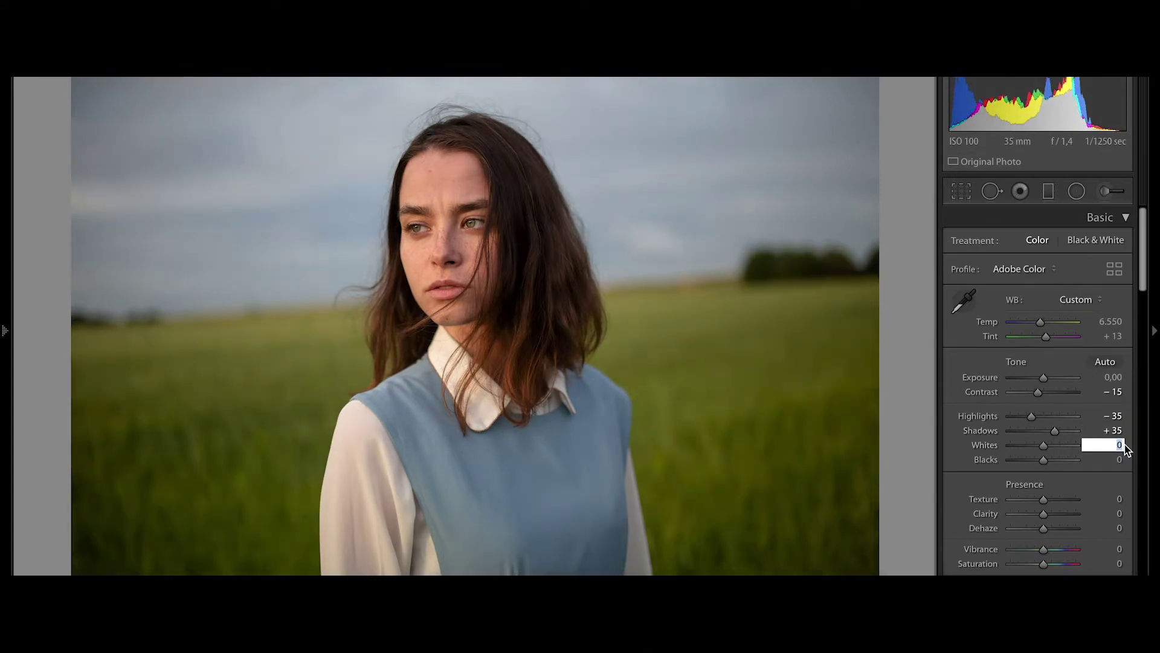
{"action": "type", "text": "10"}
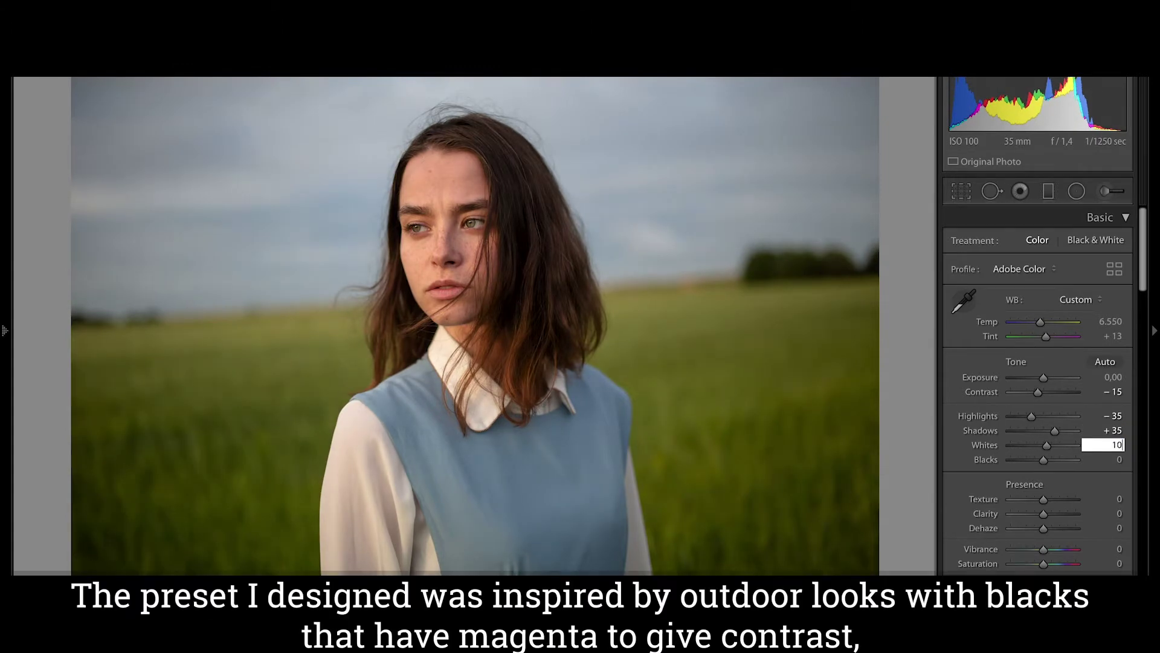
{"action": "left_click", "coordinate": [1117, 461]}
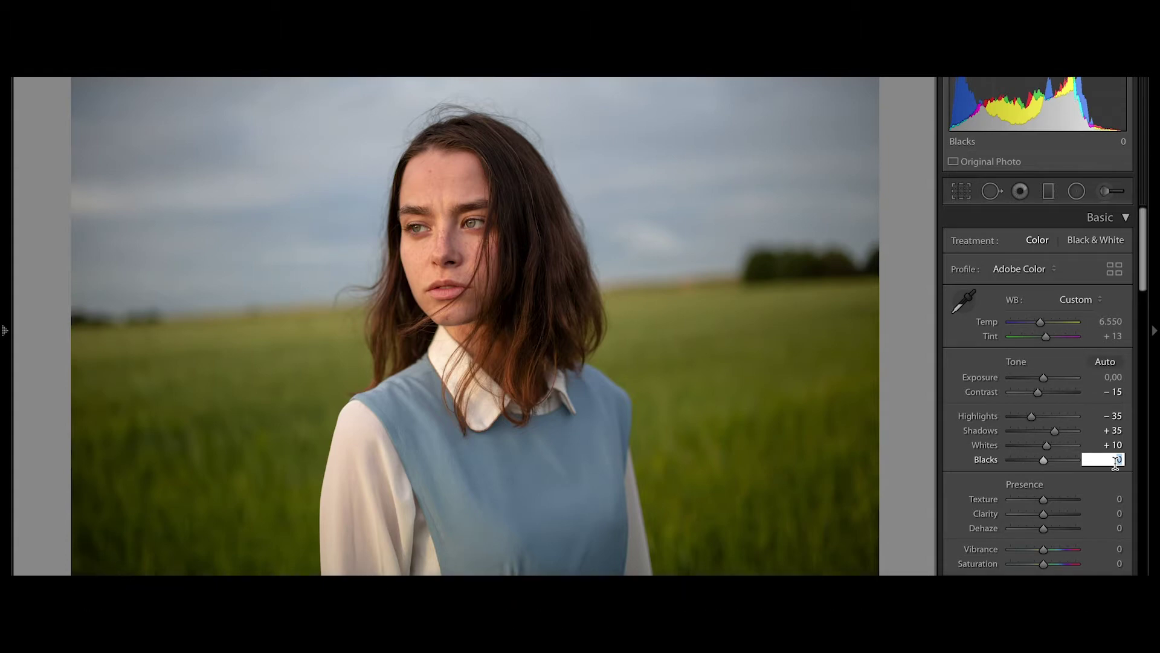
{"action": "type", "text": "-35"}
Set Texture +11, Clarity −15, Dehaze −2, Vibrance −25 and Saturation +25.
{"action": "left_click", "coordinate": [1116, 501]}
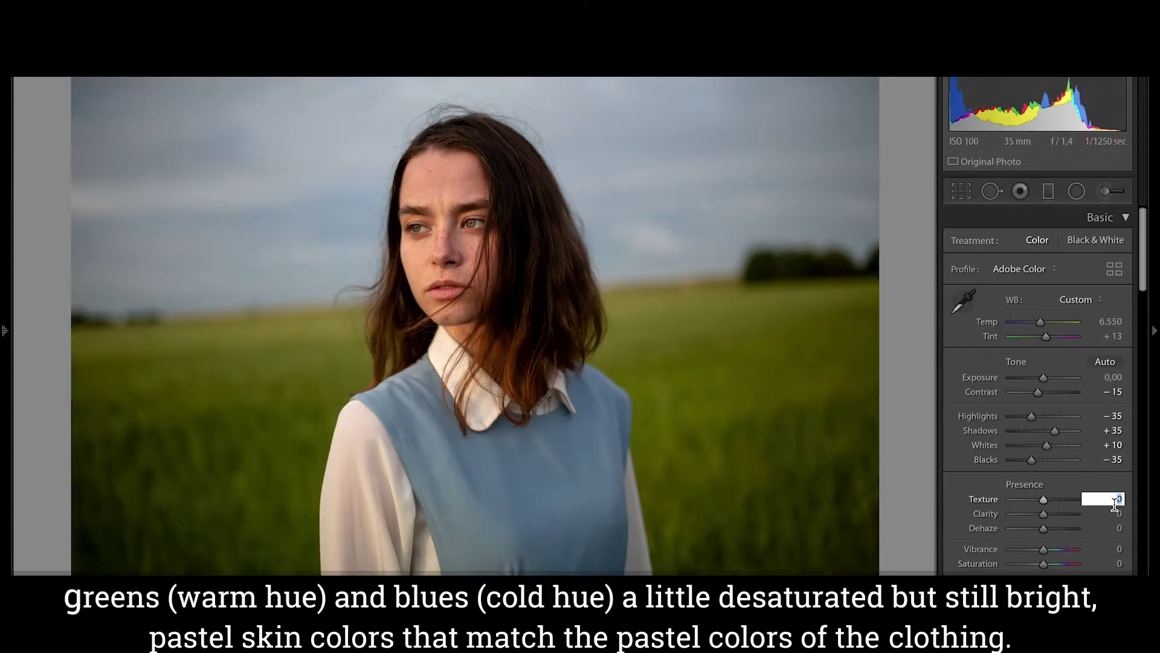
{"action": "type", "text": "11"}
{"action": "left_click", "coordinate": [1117, 513]}
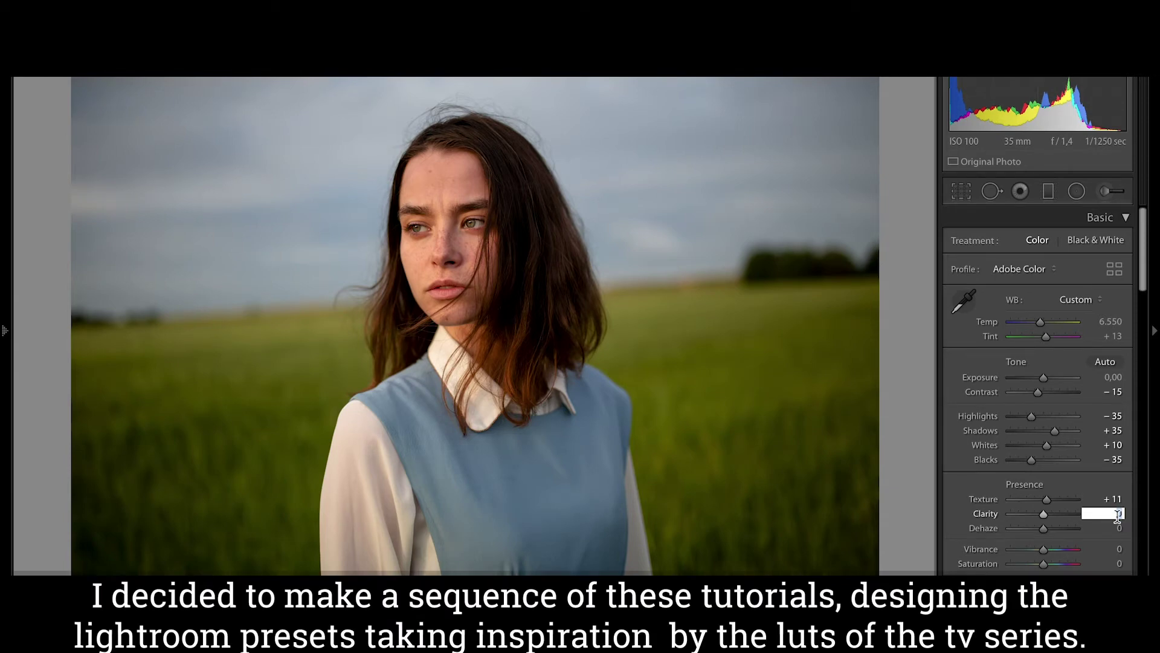
{"action": "type", "text": "-5"}
{"action": "key", "text": "Tab"}
{"action": "type", "text": "-2"}
{"action": "key", "text": "Tab"}
{"action": "type", "text": "2"}
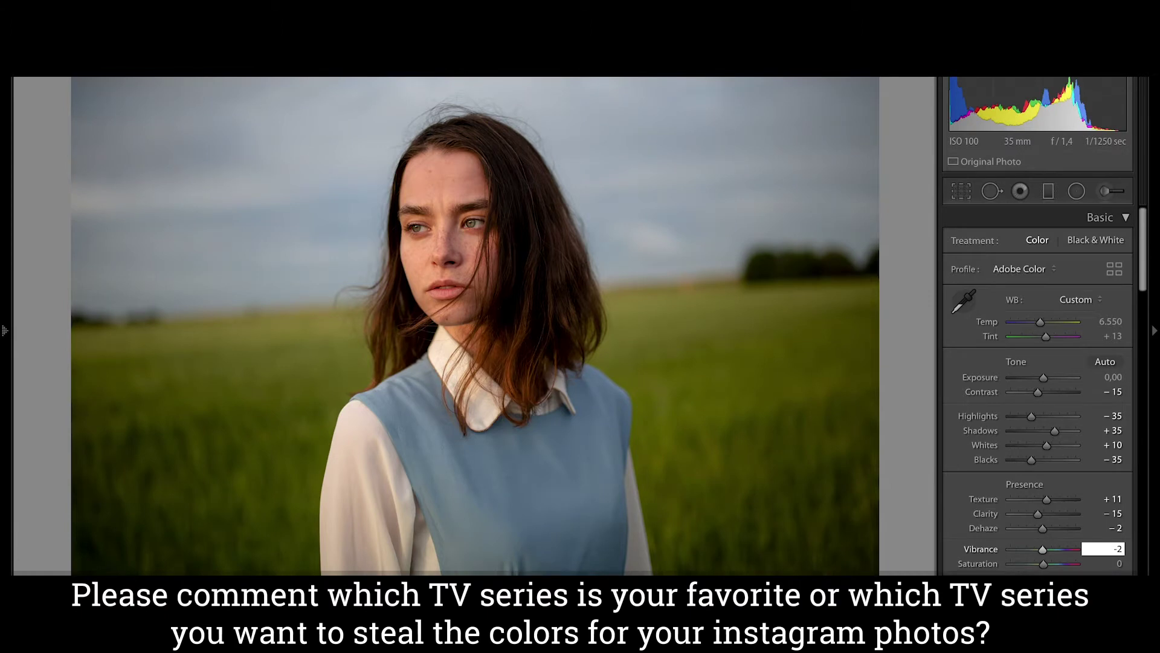
{"action": "type", "text": "525"}
{"action": "key", "text": "Return"}
{"action": "left_click_drag", "start_coordinate": [1141, 284], "coordinate": [1147, 351]}
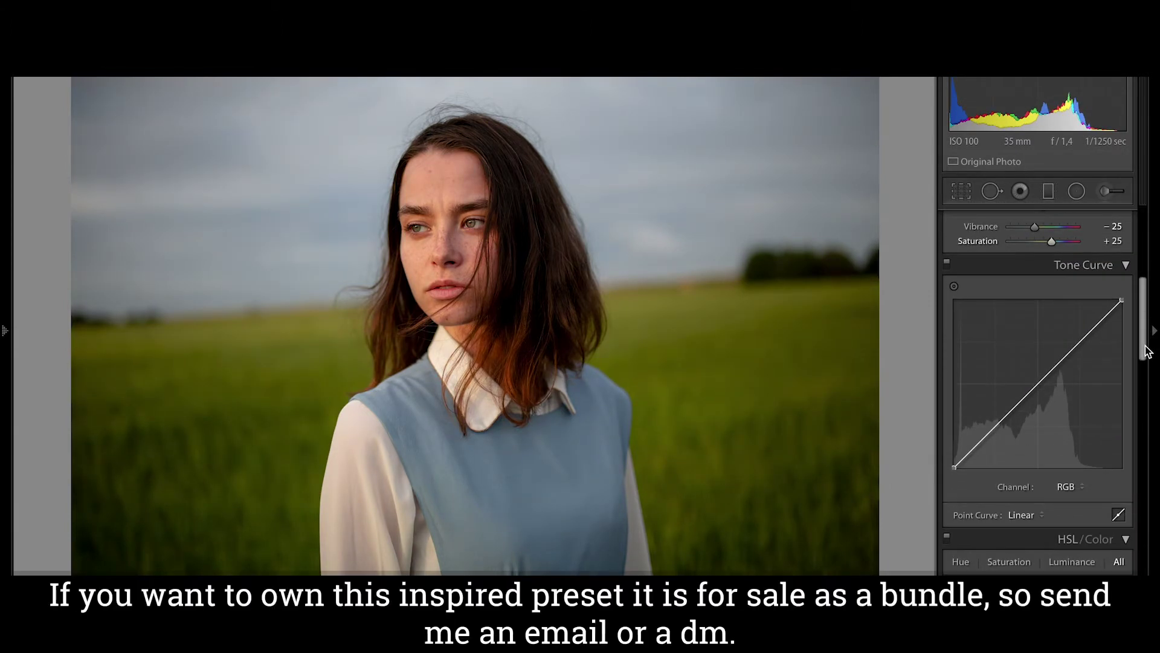
Lift the RGB curve's black point and raise an upper-midtone point to brighten the portrait.
{"action": "left_click_drag", "start_coordinate": [955, 466], "coordinate": [947, 463]}
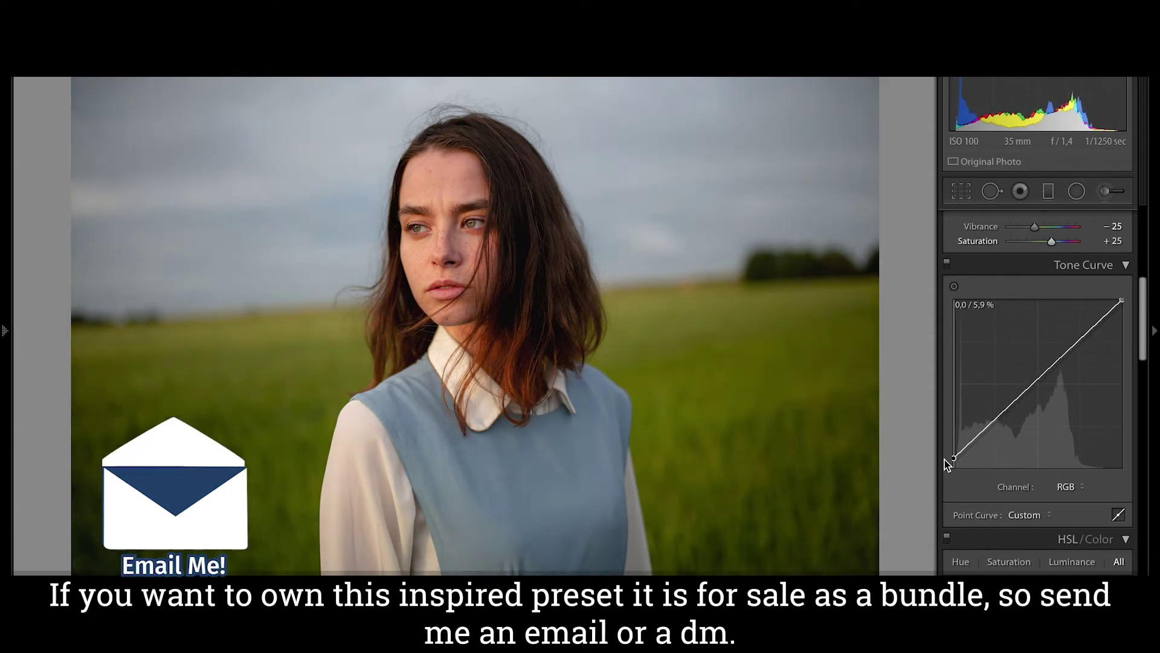
{"action": "left_click_drag", "start_coordinate": [977, 434], "coordinate": [986, 432]}
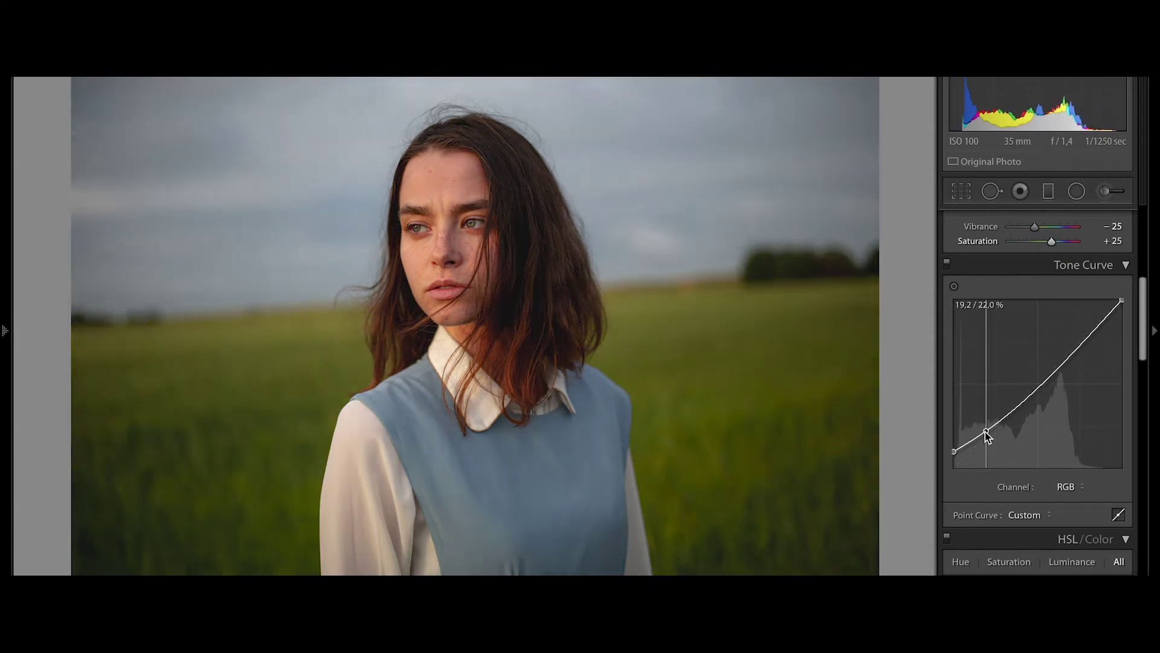
{"action": "left_click", "coordinate": [1052, 375]}
{"action": "left_click_drag", "start_coordinate": [1052, 374], "coordinate": [1054, 372]}
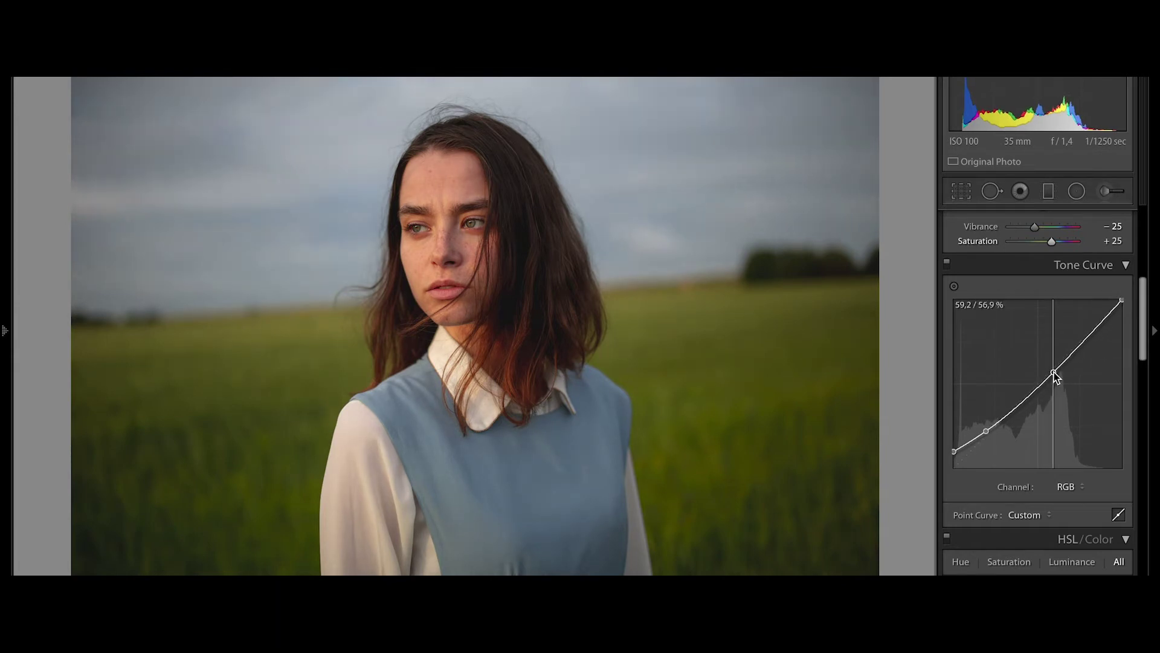
{"action": "left_click_drag", "start_coordinate": [1055, 374], "coordinate": [1053, 363]}
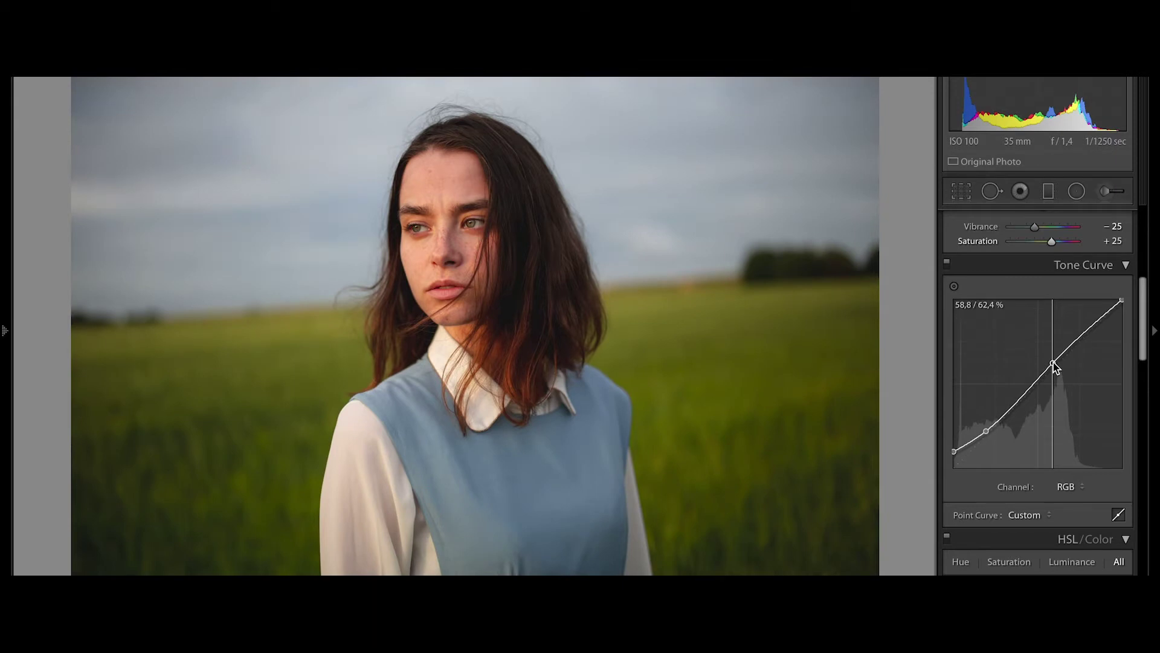
{"action": "left_click", "coordinate": [1067, 487]}
{"action": "scroll", "coordinate": [1144, 317], "scroll_direction": "down", "scroll_amount": 2}
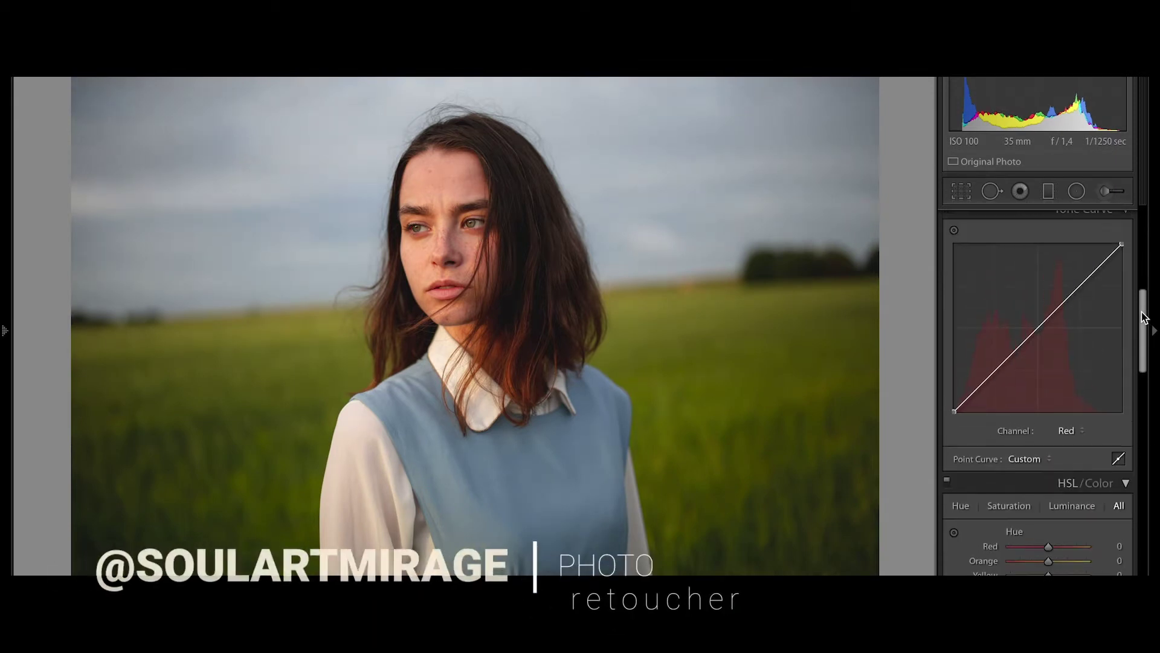
On the Red curve, cut red in the deep shadows and boost it in midtones and highlights.
{"action": "left_click_drag", "start_coordinate": [955, 411], "coordinate": [961, 413]}
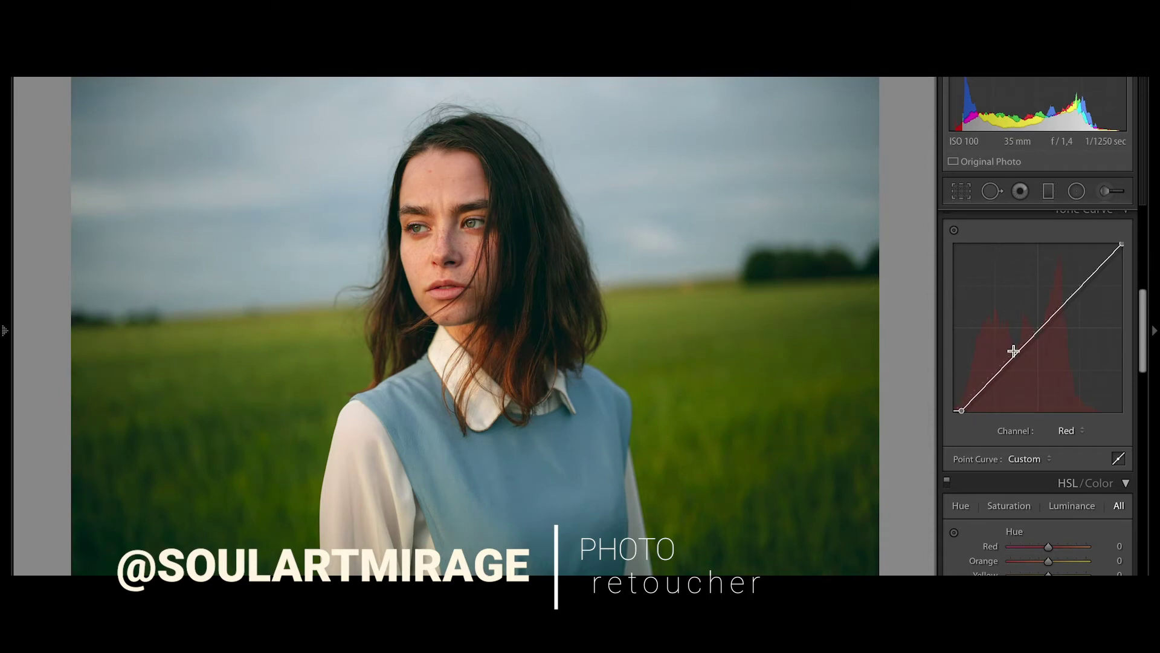
{"action": "left_click_drag", "start_coordinate": [993, 383], "coordinate": [992, 382]}
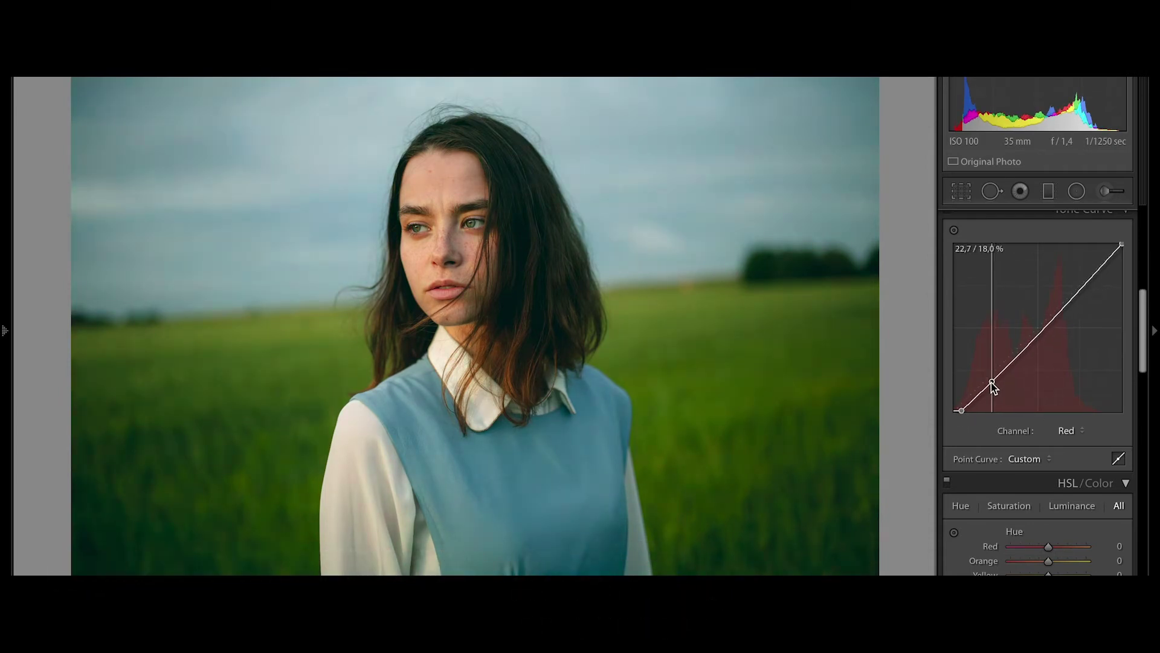
{"action": "left_click", "coordinate": [1038, 330]}
{"action": "left_click_drag", "start_coordinate": [1039, 329], "coordinate": [1044, 326]}
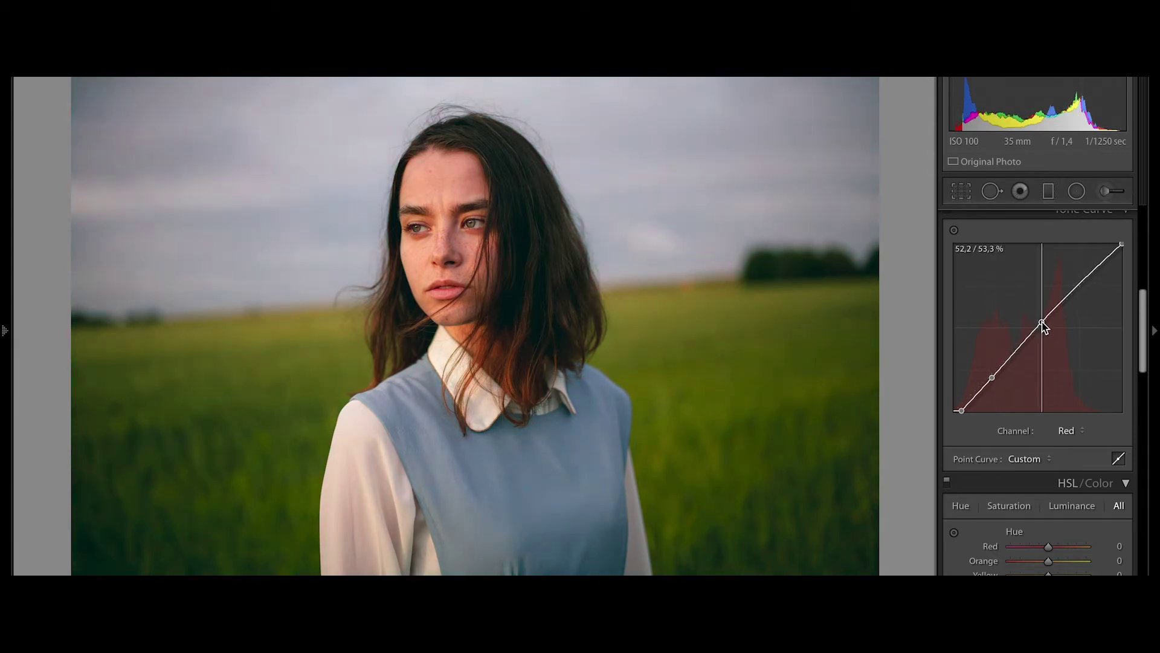
{"action": "left_click_drag", "start_coordinate": [1045, 327], "coordinate": [1044, 320]}
{"action": "left_click_drag", "start_coordinate": [1122, 244], "coordinate": [1116, 246]}
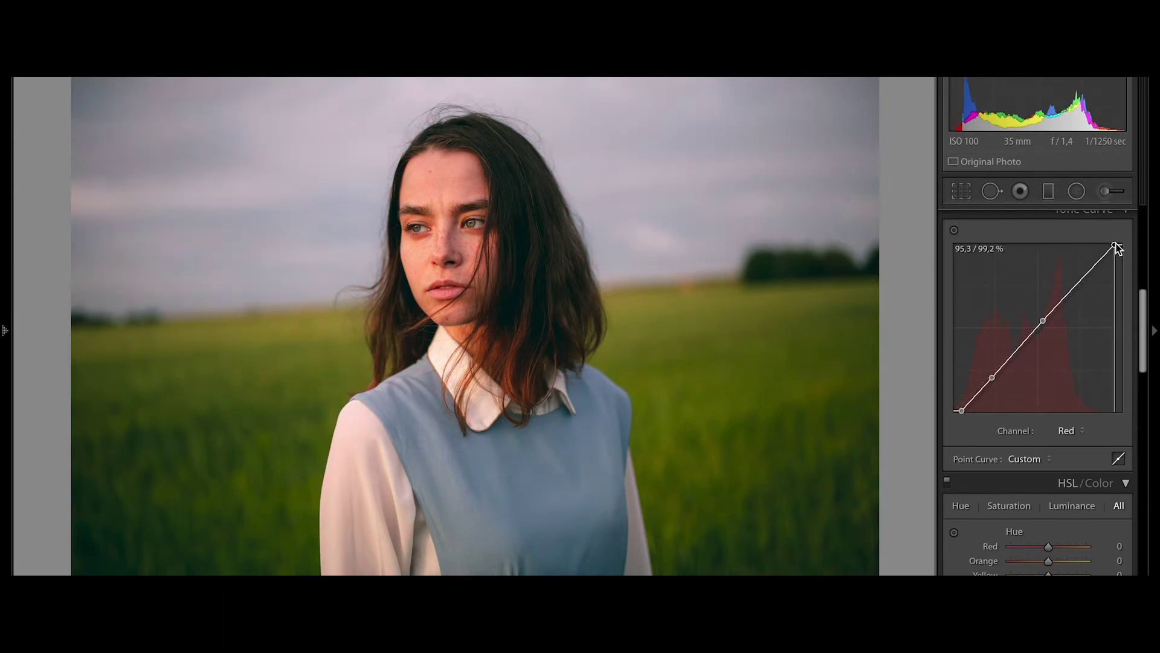
On the Green curve, pull green from shadows, lift the midtones and boost the highlights.
{"action": "left_click", "coordinate": [1068, 430]}
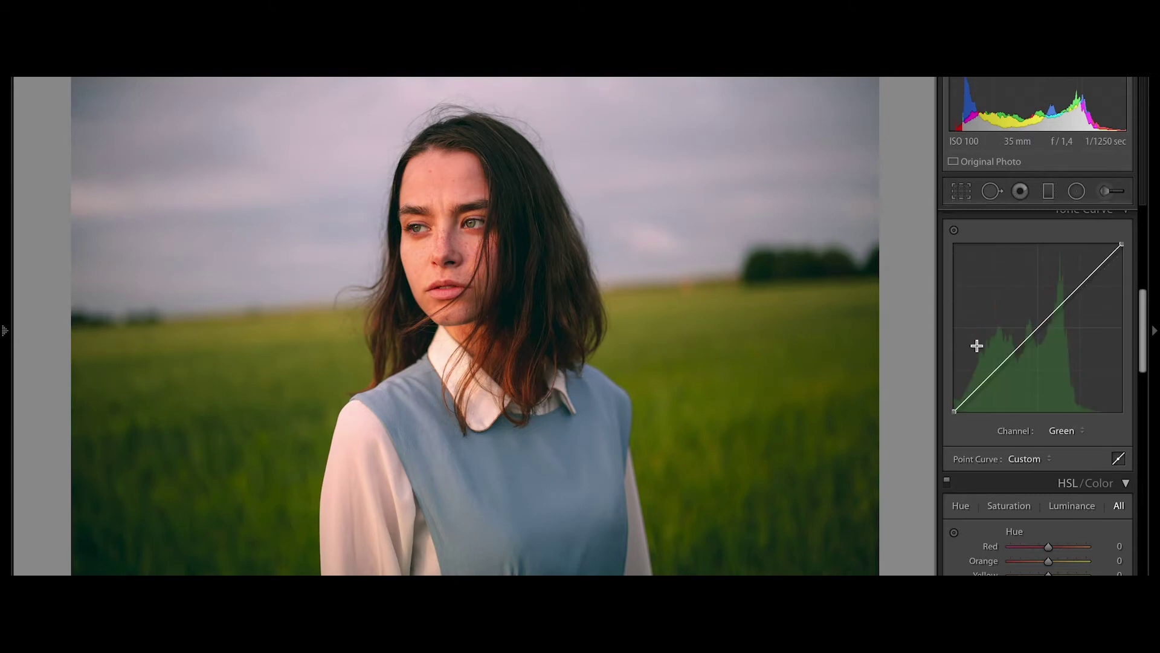
{"action": "left_click_drag", "start_coordinate": [955, 411], "coordinate": [963, 410]}
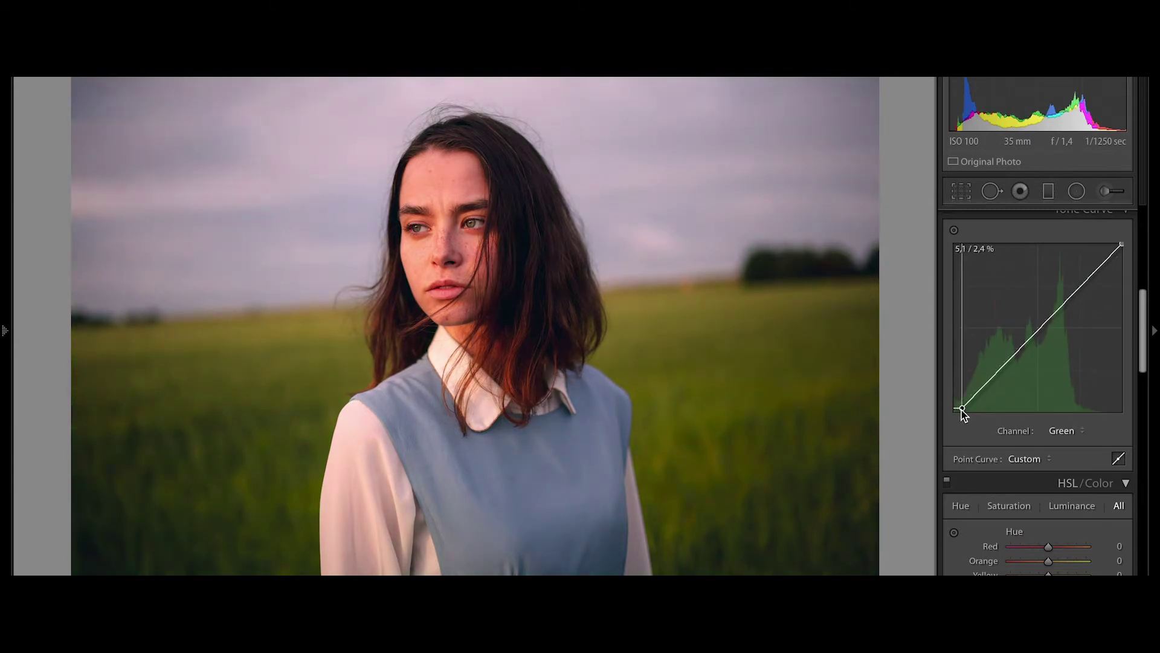
{"action": "left_click_drag", "start_coordinate": [1020, 348], "coordinate": [1034, 345]}
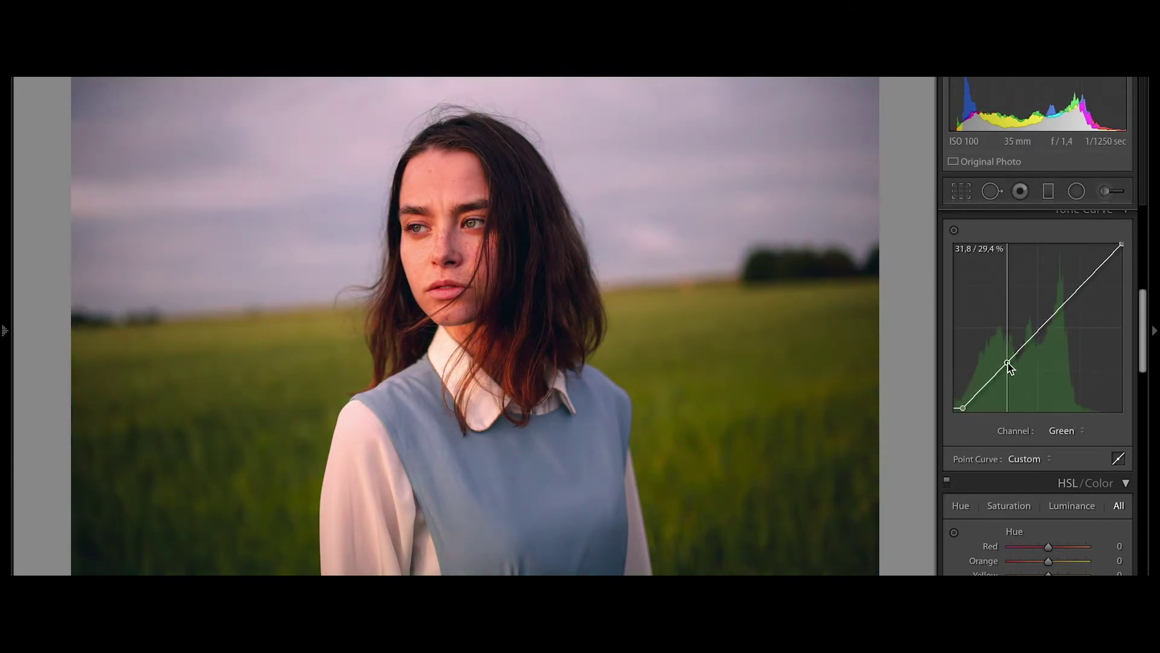
{"action": "left_click_drag", "start_coordinate": [1034, 345], "coordinate": [1033, 333]}
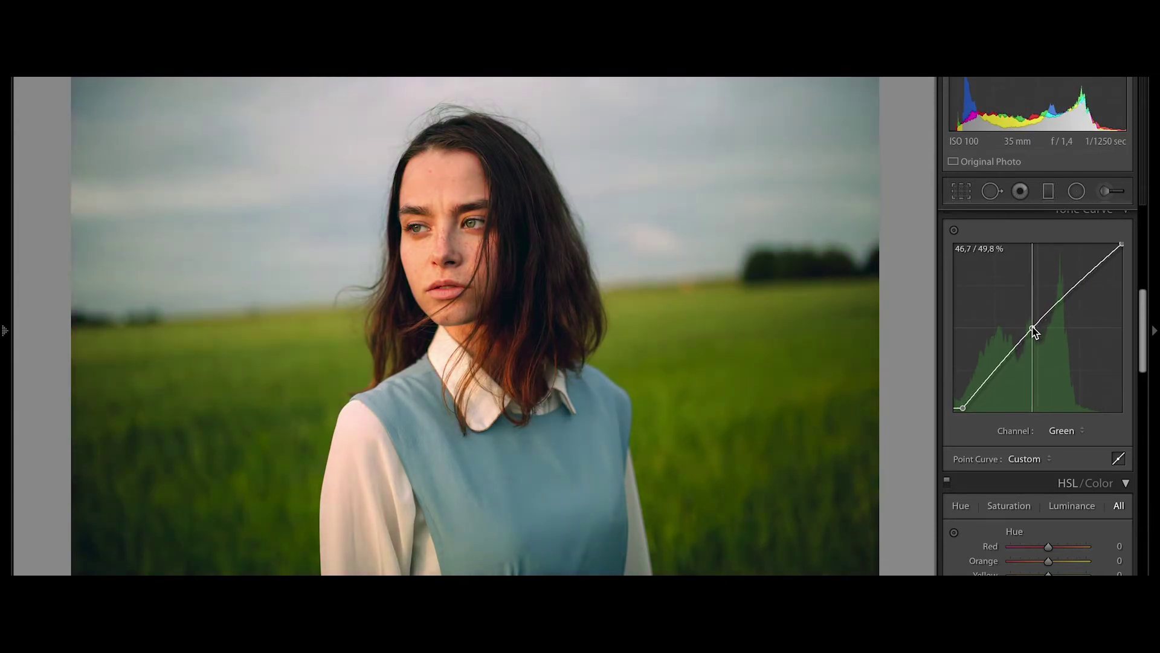
{"action": "left_click_drag", "start_coordinate": [1123, 243], "coordinate": [1117, 242]}
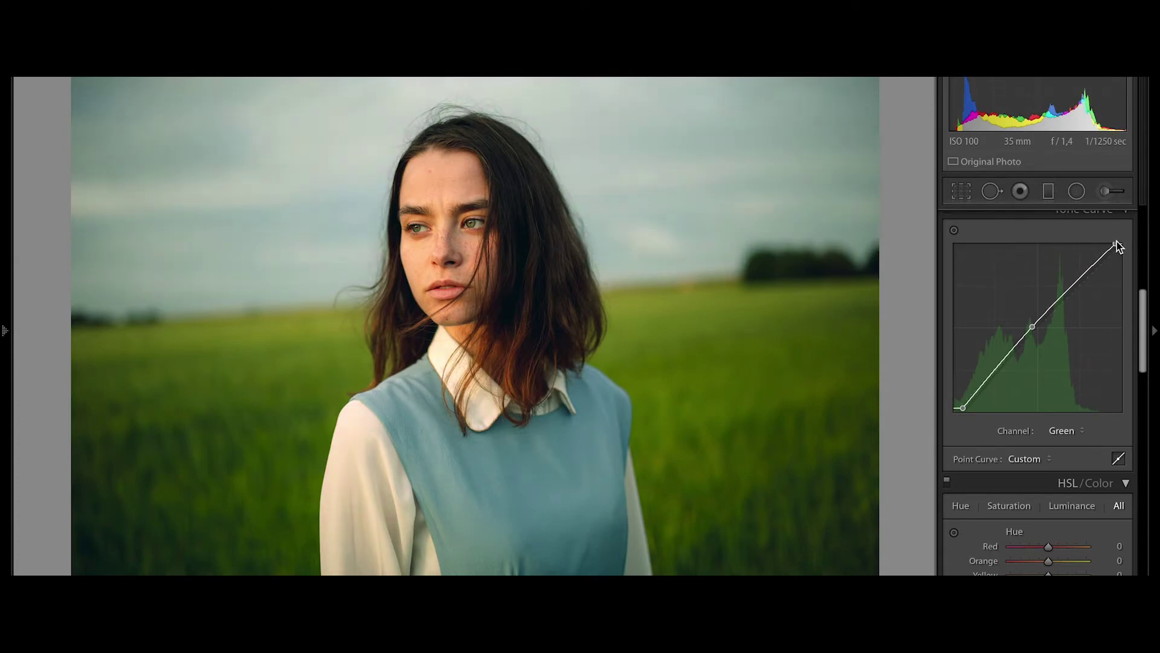
{"action": "left_click_drag", "start_coordinate": [954, 412], "coordinate": [954, 407]}
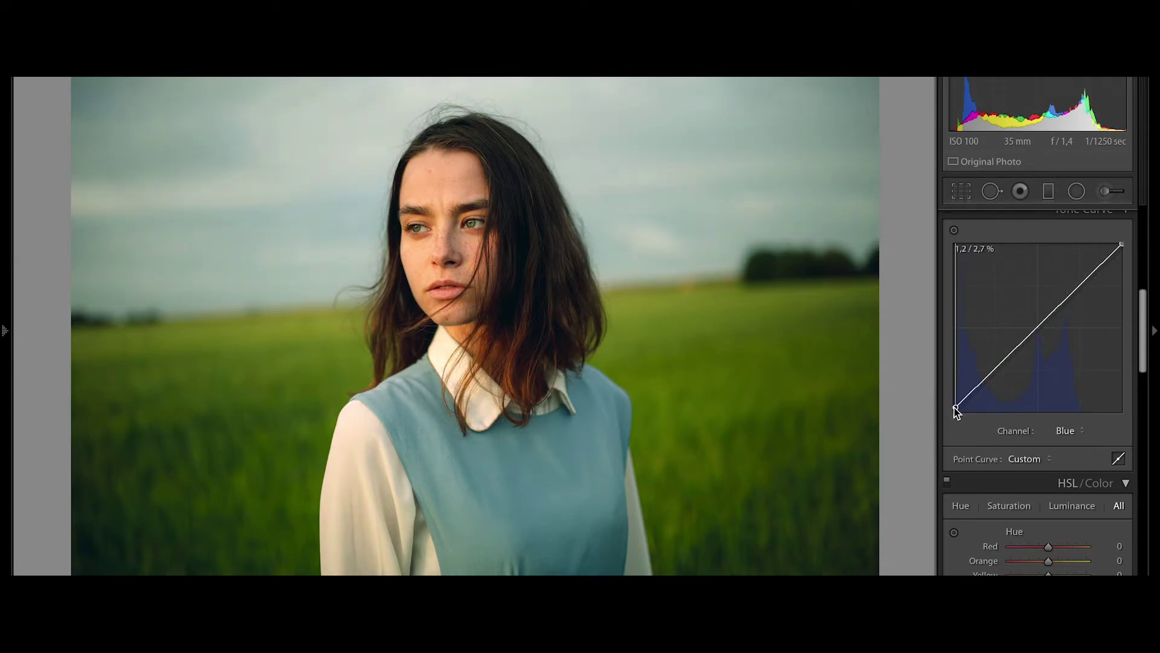
Add Blue curve points slightly lowering blue in the shadows, mids and upper mids.
{"action": "left_click_drag", "start_coordinate": [984, 376], "coordinate": [986, 378]}
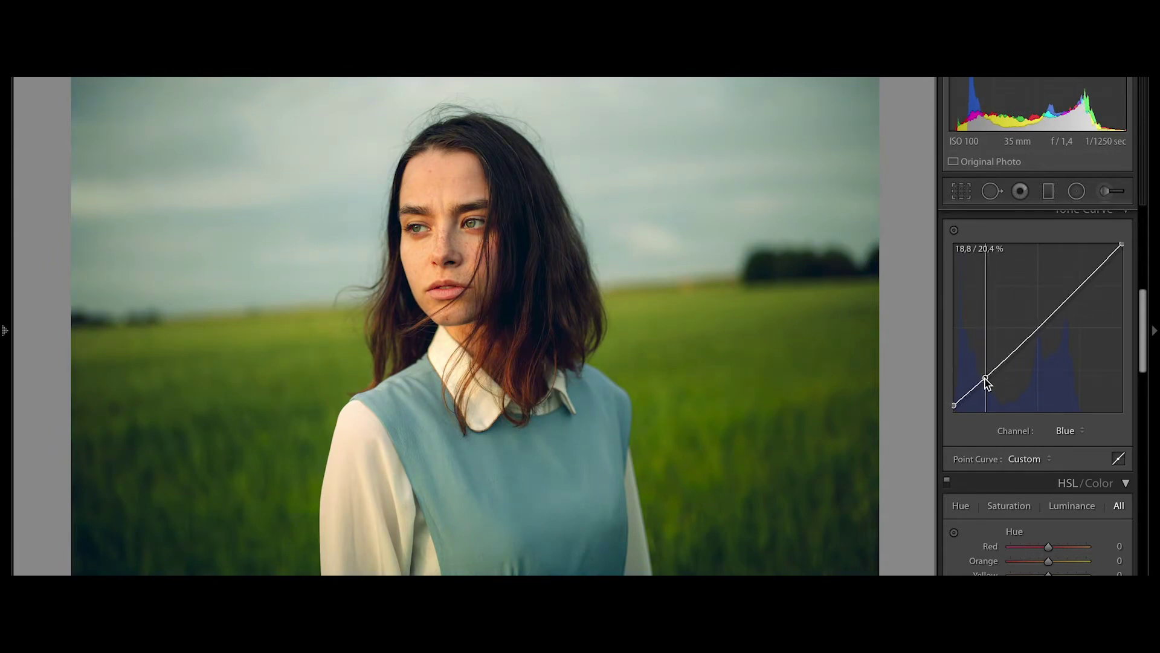
{"action": "left_click_drag", "start_coordinate": [986, 379], "coordinate": [986, 383]}
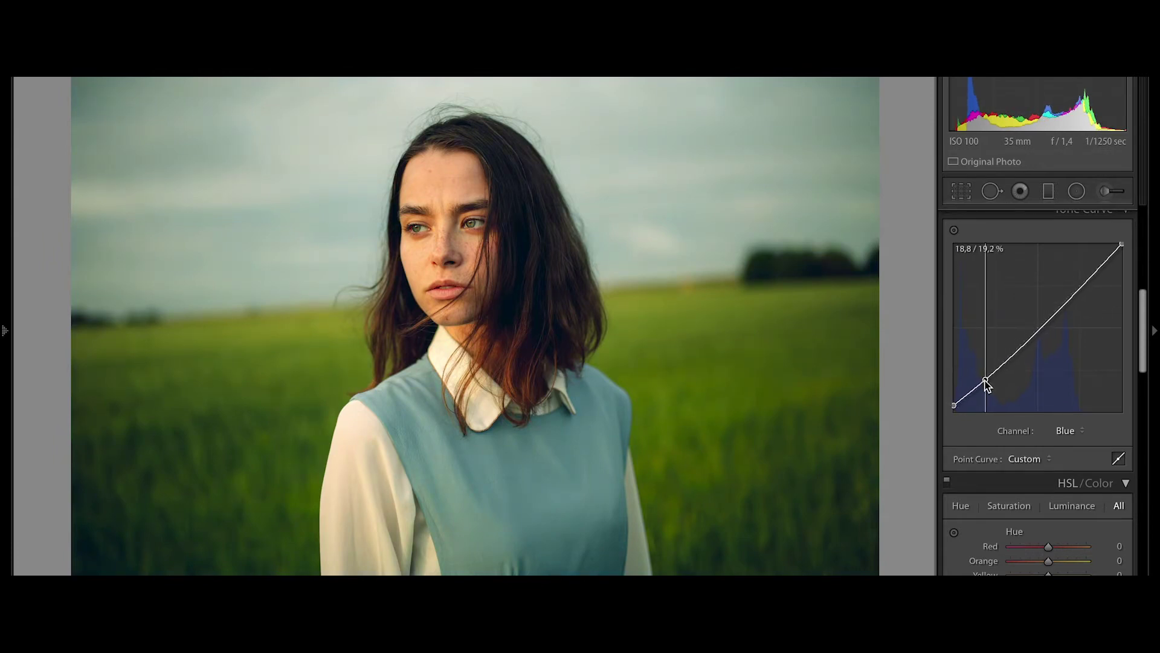
{"action": "mouse_move", "coordinate": [1037, 330]}
{"action": "left_mouse_down"}
{"action": "mouse_move", "coordinate": [1039, 341]}
{"action": "mouse_move", "coordinate": [1037, 330]}
{"action": "left_mouse_up"}
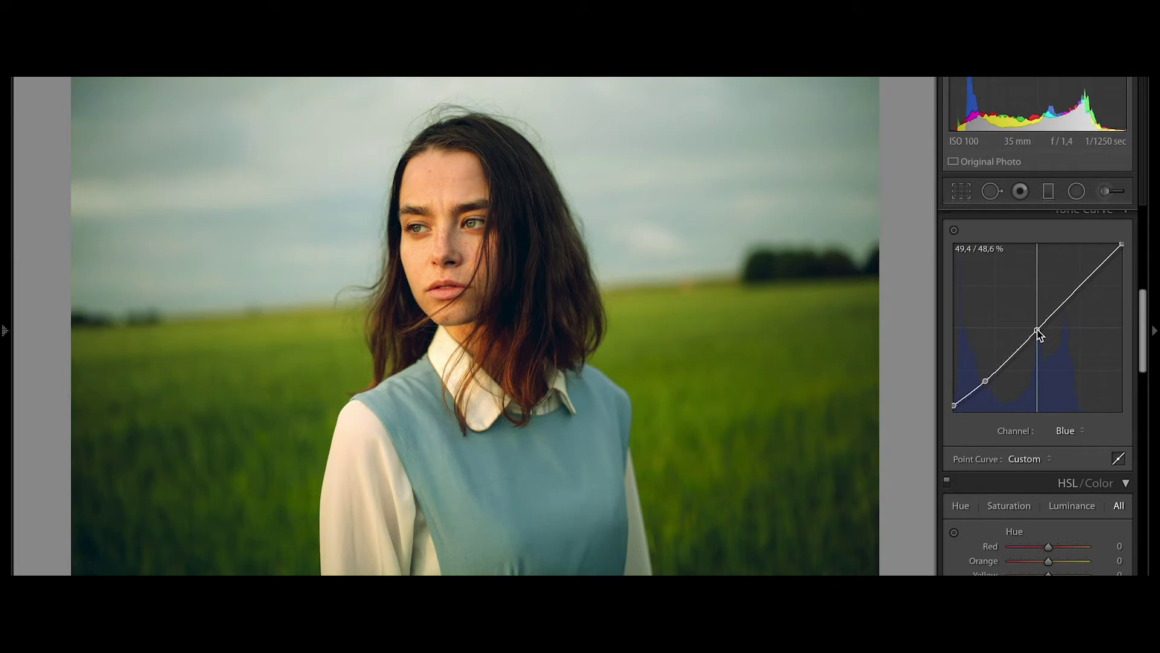
{"action": "left_click", "coordinate": [1082, 283]}
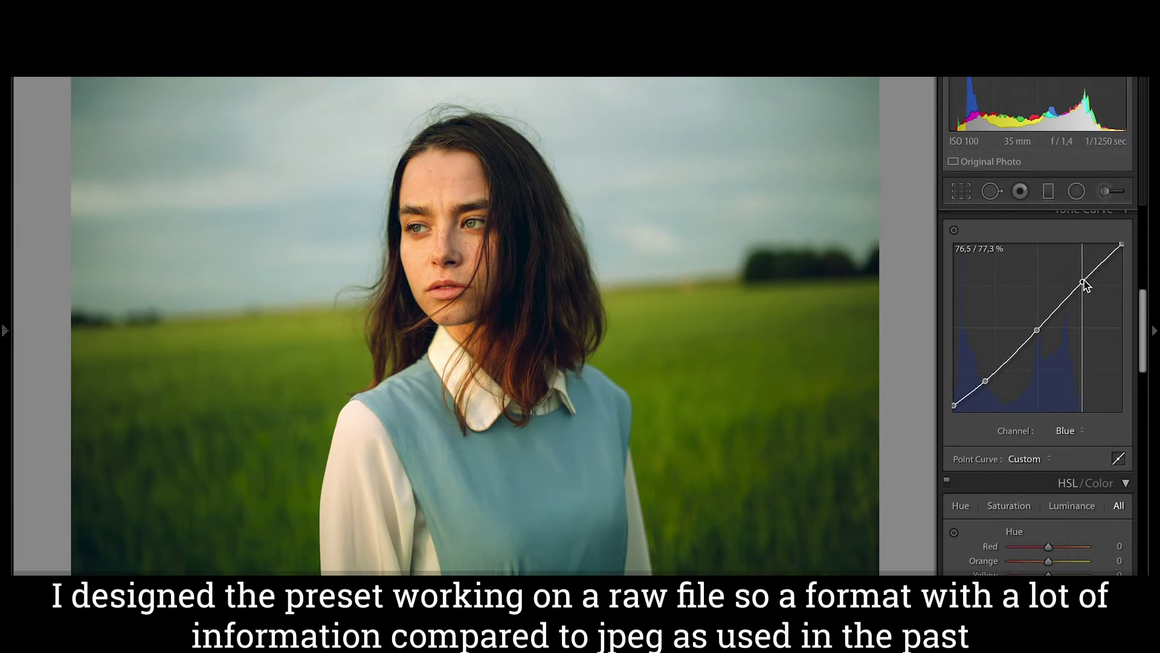
{"action": "left_click_drag", "start_coordinate": [1083, 286], "coordinate": [1083, 291]}
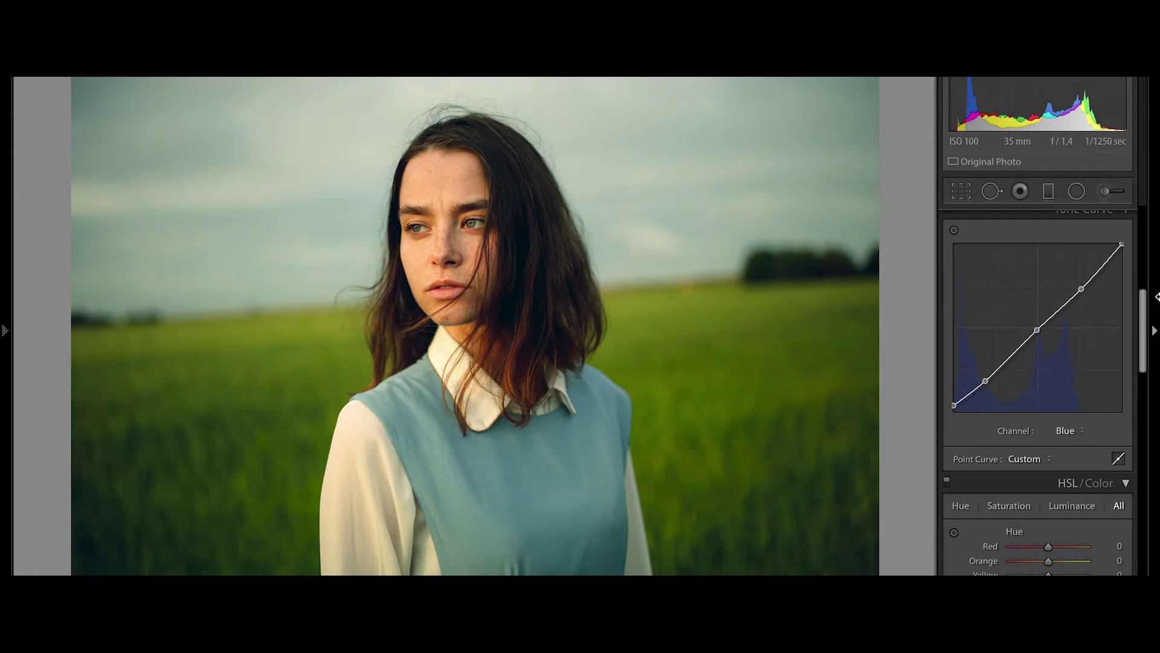
{"action": "left_click_drag", "start_coordinate": [1082, 289], "coordinate": [1084, 285]}
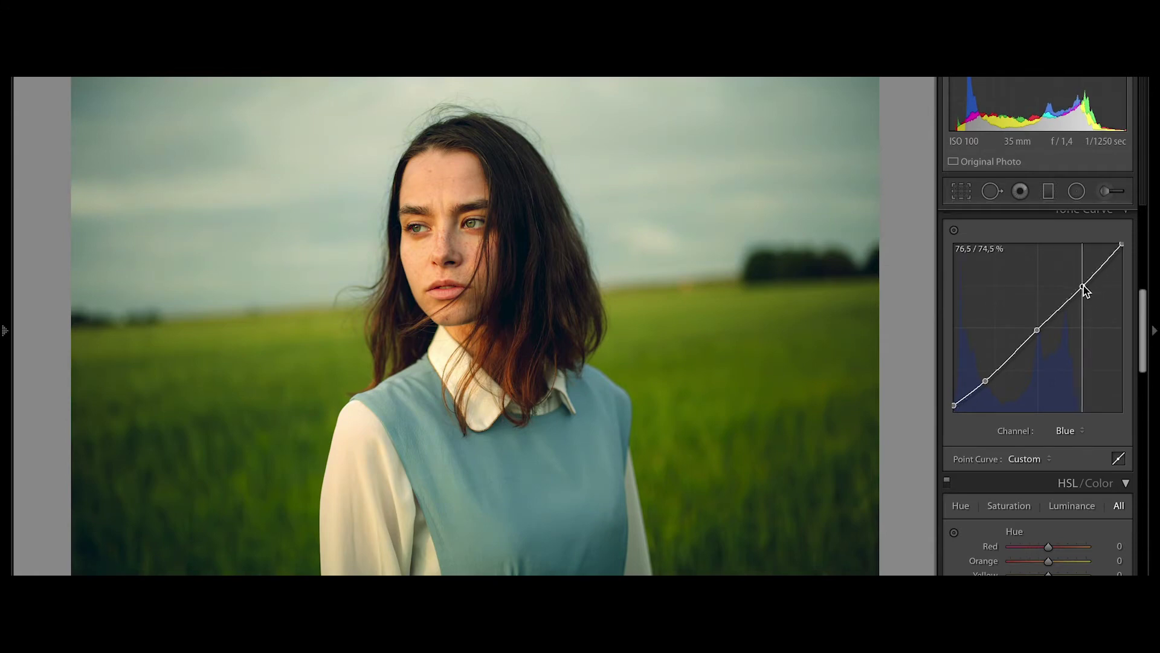
{"action": "left_click_drag", "start_coordinate": [1083, 286], "coordinate": [1082, 287]}
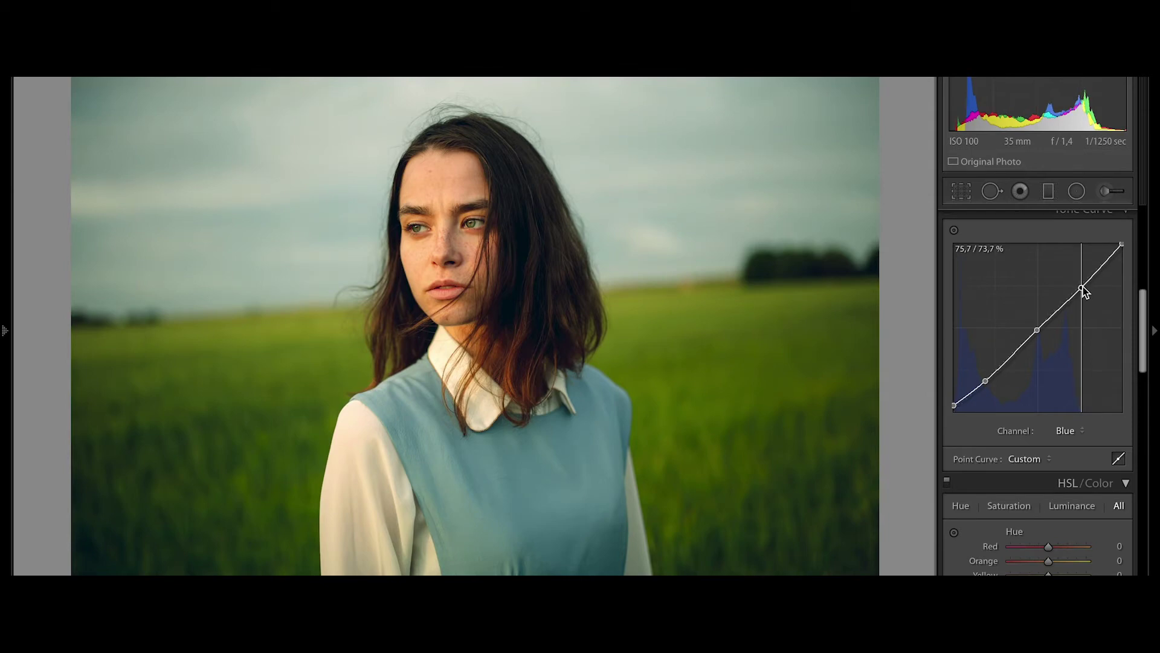
{"action": "left_click_drag", "start_coordinate": [1082, 287], "coordinate": [1084, 289]}
{"action": "left_click", "coordinate": [1070, 431]}
{"action": "left_click", "coordinate": [1064, 382]}
Set HSL hues to Red −5, Orange −5, Yellow +15, Green −15 and Blue +7.
{"action": "left_click_drag", "start_coordinate": [1144, 312], "coordinate": [1144, 348]}
{"action": "left_click", "coordinate": [1117, 376]}
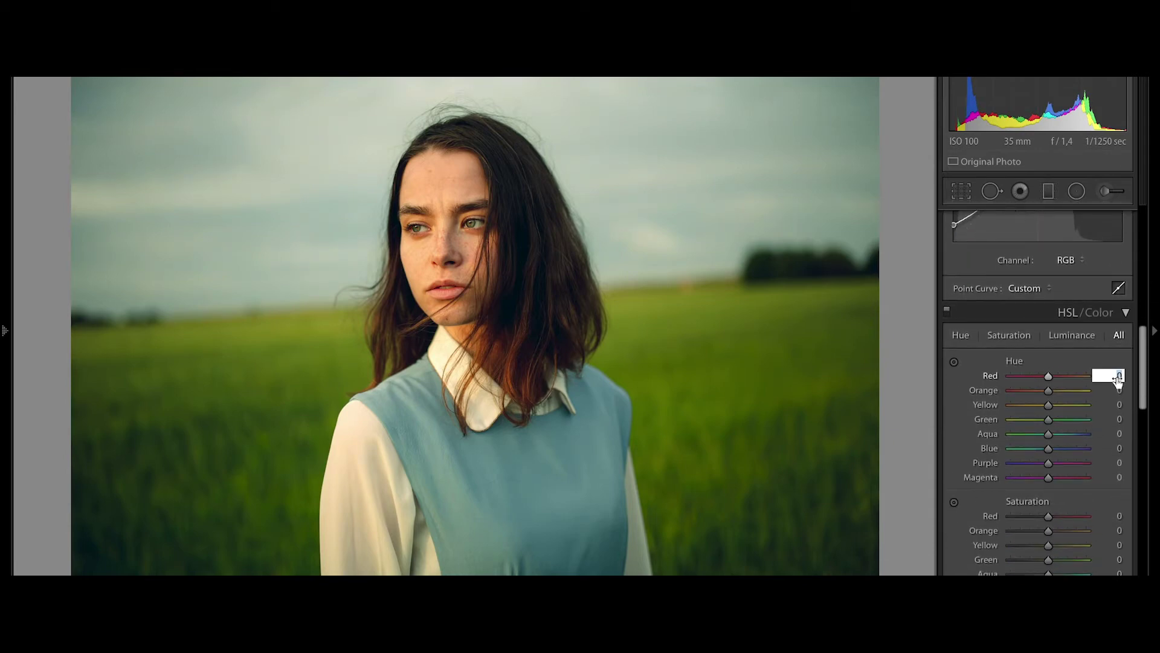
{"action": "type", "text": "-5-5"}
{"action": "left_click", "coordinate": [1117, 405]}
{"action": "type", "text": "15"}
{"action": "left_click", "coordinate": [1117, 419]}
{"action": "left_click", "coordinate": [1115, 420]}
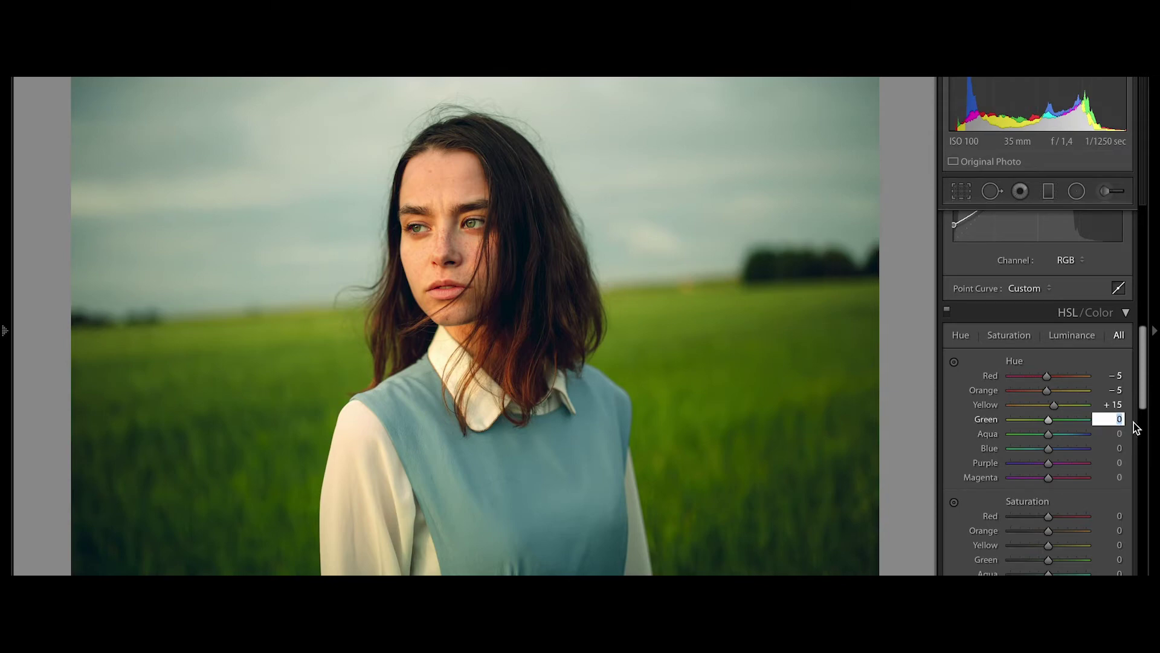
{"action": "type", "text": "-5"}
{"action": "left_click", "coordinate": [1120, 448]}
{"action": "type", "text": "7"}
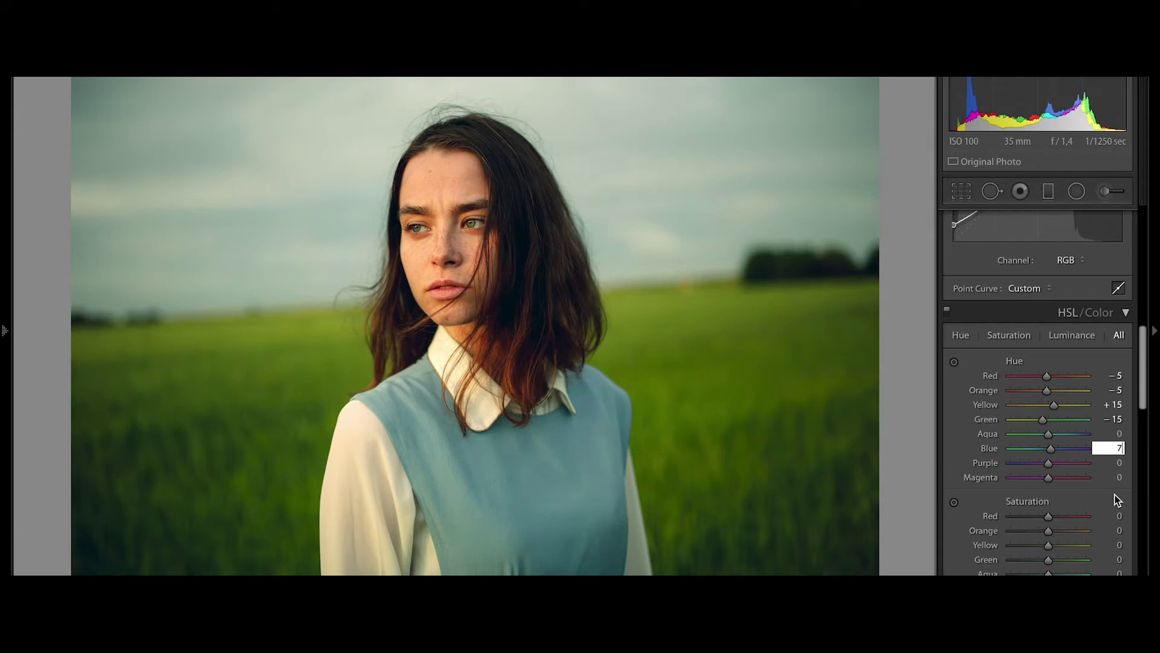
Lower the Red saturation to −10.
{"action": "left_click", "coordinate": [1118, 516]}
{"action": "type", "text": "-10"}
{"action": "key", "text": "Return"}
{"action": "left_click_drag", "start_coordinate": [1142, 379], "coordinate": [1143, 433]}
{"action": "left_click", "coordinate": [1119, 283]}
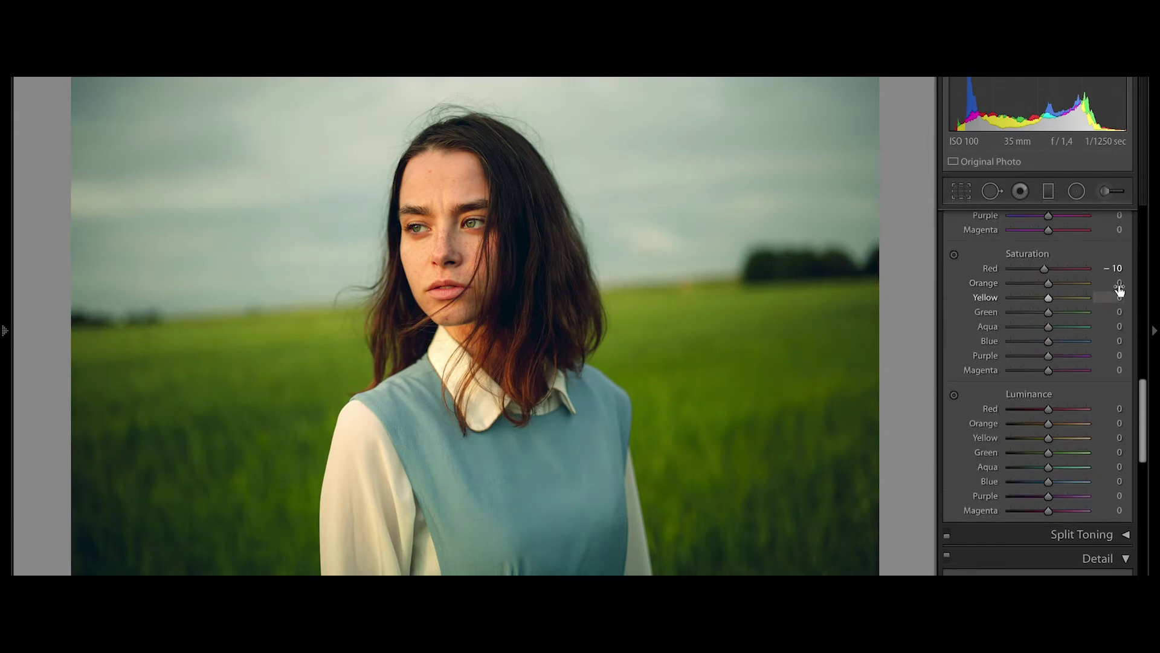
{"action": "type", "text": "-7"}
Lower HSL saturation: Yellow −5, Green −25, Aqua −35 and Blue −75.
{"action": "left_click", "coordinate": [1118, 301]}
{"action": "type", "text": "-5"}
{"action": "left_click", "coordinate": [1118, 312]}
{"action": "type", "text": "-25"}
{"action": "key", "text": "Return"}
{"action": "left_click", "coordinate": [1118, 327]}
{"action": "type", "text": "-35"}
{"action": "key", "text": "Tab"}
{"action": "type", "text": "-75"}
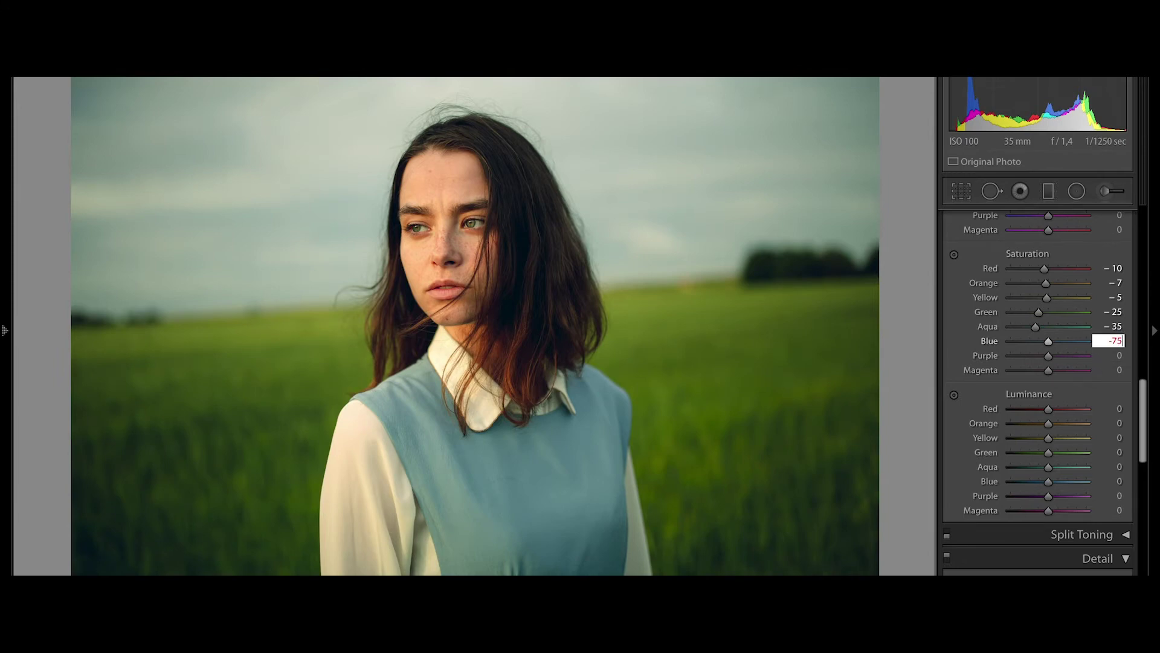
Set luminance to Red −10, Orange −5 and Yellow +25.
{"action": "left_click", "coordinate": [1122, 411]}
{"action": "type", "text": "-1"}
{"action": "key", "text": "Tab"}
{"action": "type", "text": "-5"}
{"action": "key", "text": "Return"}
{"action": "type", "text": "200"}
{"action": "key", "text": "Return"}
{"action": "key", "text": "Return"}
{"action": "type", "text": "25"}
{"action": "key", "text": "Return"}
Set luminance to Green +20, Aqua +10 and Blue +10.
{"action": "left_click", "coordinate": [1120, 453]}
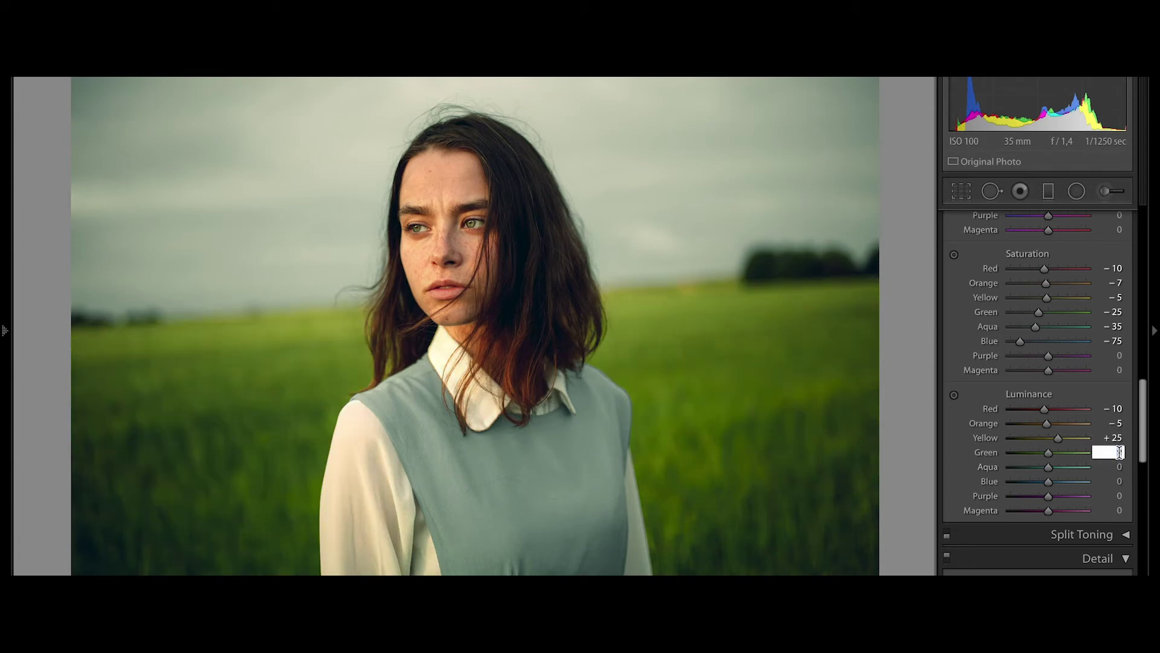
{"action": "type", "text": "0"}
{"action": "key", "text": "Tab"}
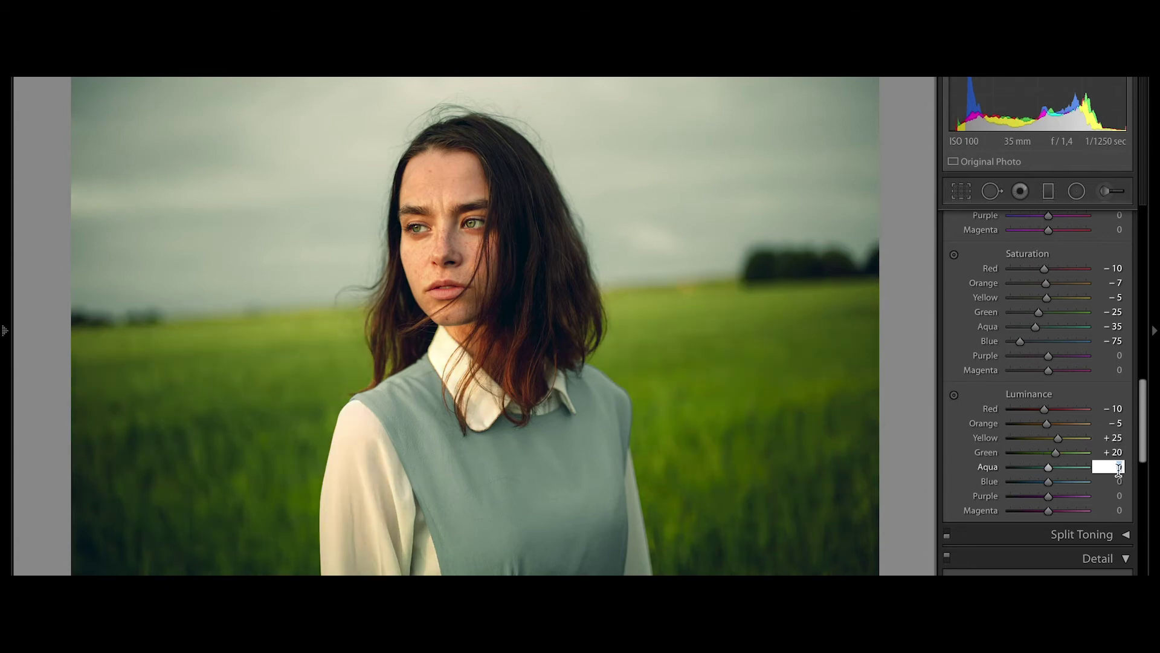
{"action": "type", "text": "10"}
{"action": "key", "text": "Tab"}
{"action": "type", "text": "10"}
{"action": "key", "text": "Return"}
{"action": "scroll", "coordinate": [1135, 434], "scroll_direction": "down", "scroll_amount": 5}
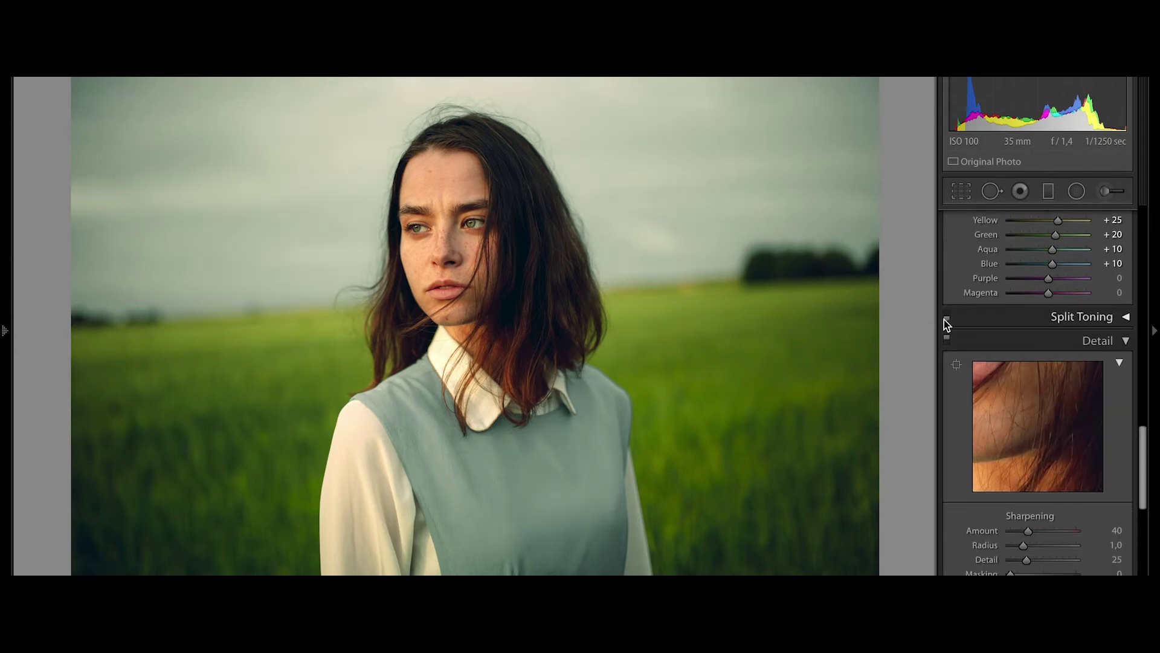
Review the finished portrait in before/after view, then move to the flower-crown bride photo.
{"action": "left_click_drag", "start_coordinate": [1144, 452], "coordinate": [1144, 568]}
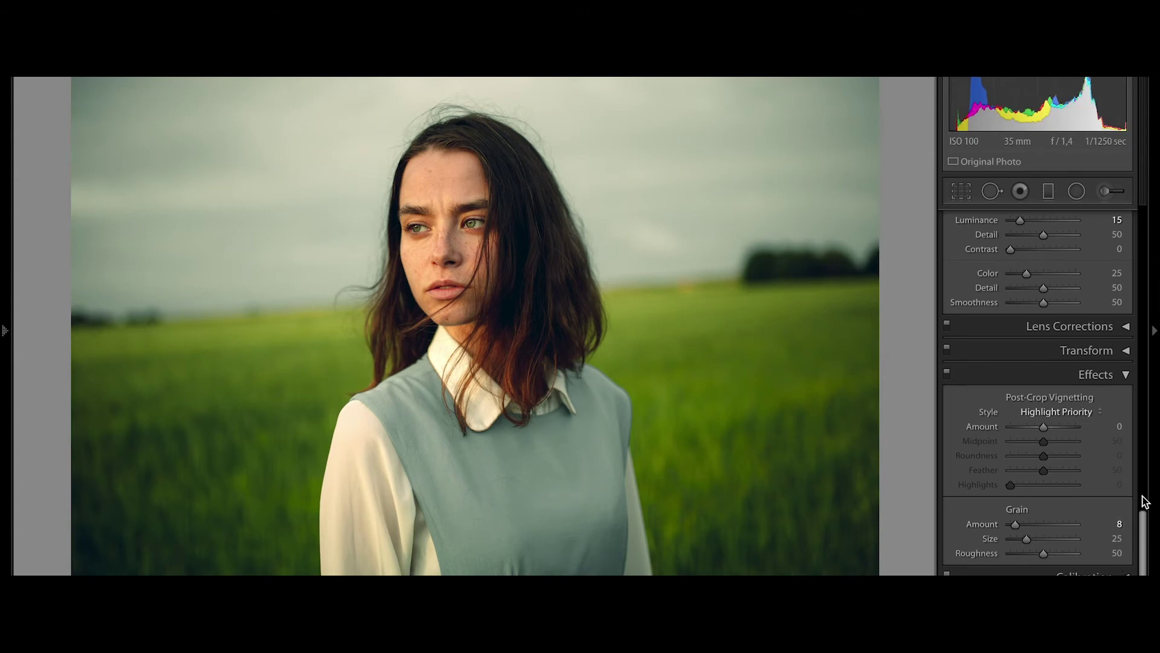
{"action": "left_click_drag", "start_coordinate": [1142, 500], "coordinate": [1149, 324]}
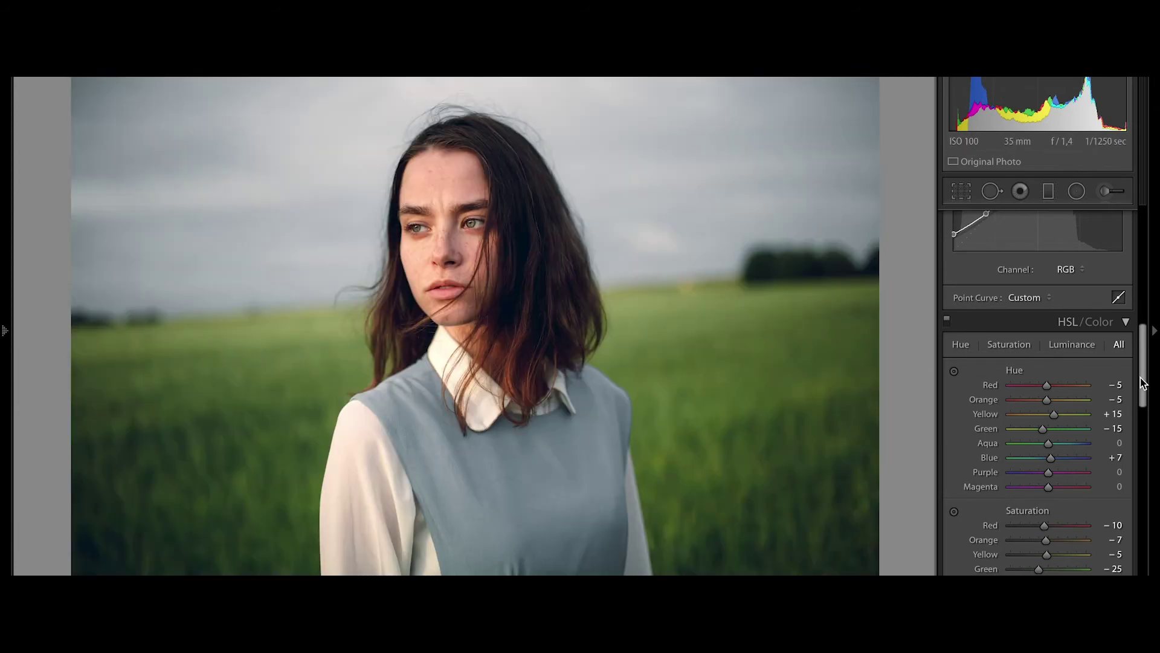
{"action": "left_click_drag", "start_coordinate": [1144, 351], "coordinate": [1144, 235]}
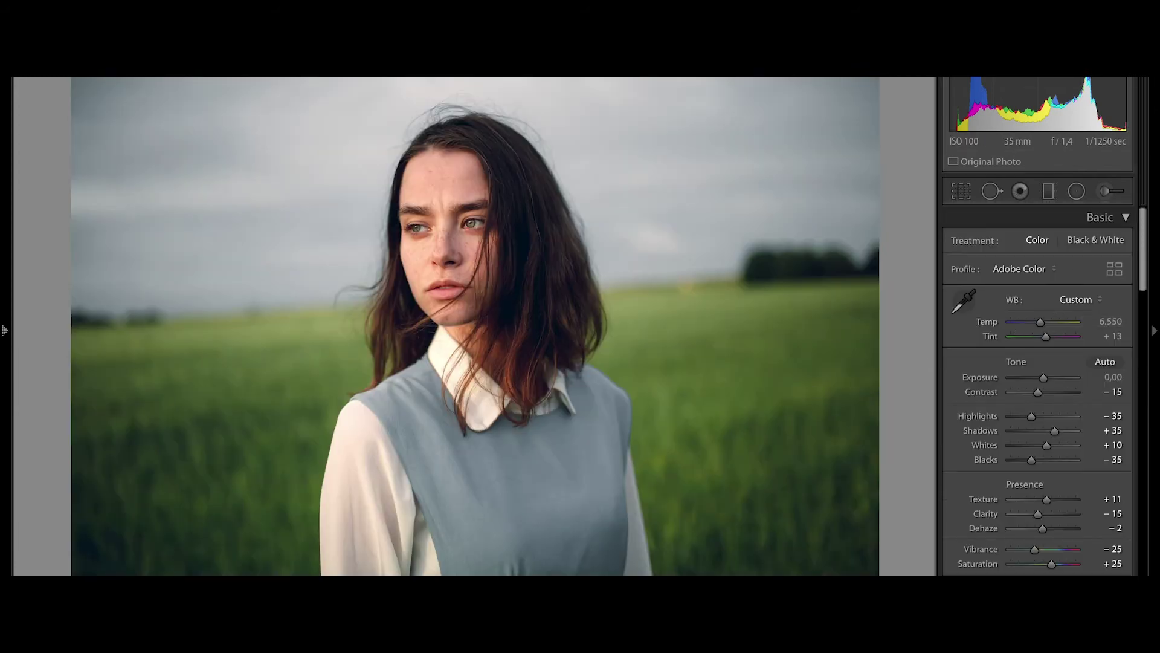
{"action": "key", "text": "y"}
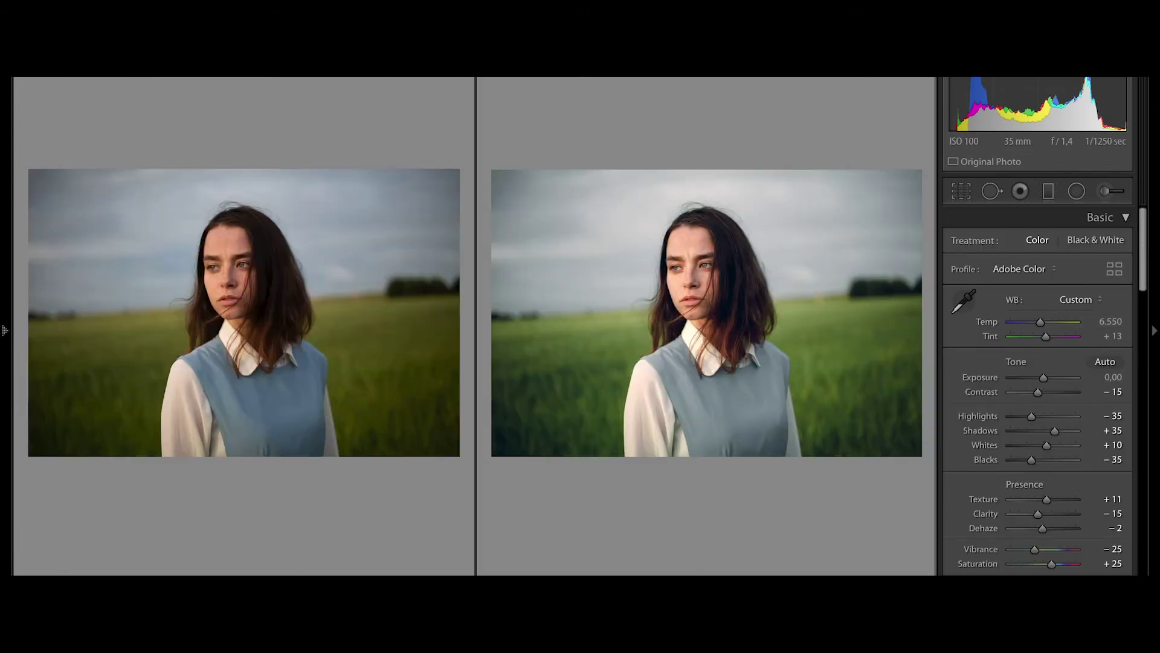
{"action": "key", "text": "y"}
{"action": "key", "text": "Home"}
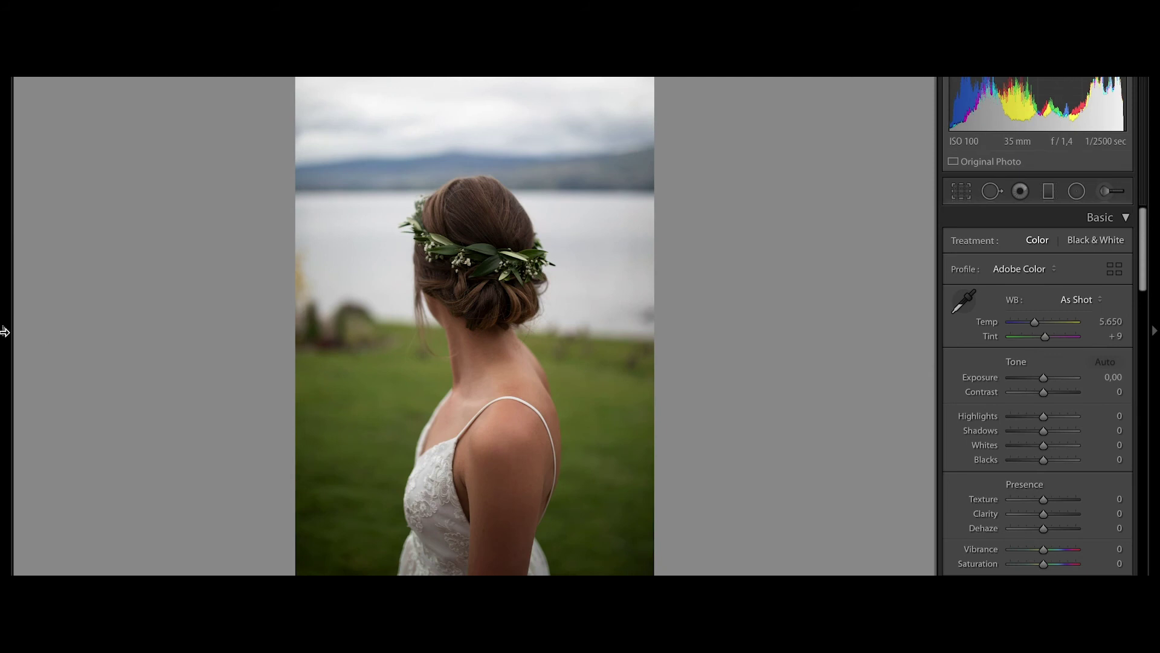
Apply SM Bridgerton II to the bride photo and fine-tune to Exposure −0.05, Temp 6,479, Tint +9.
{"action": "left_click", "coordinate": [128, 544]}
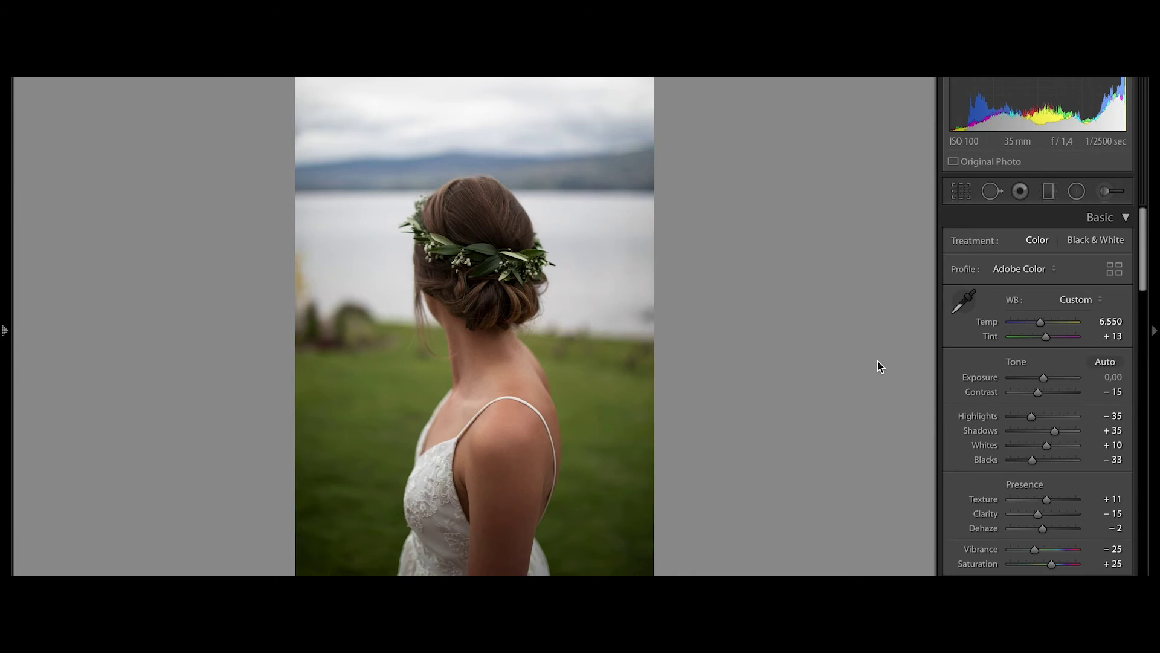
{"action": "left_click_drag", "start_coordinate": [1044, 379], "coordinate": [1042, 380]}
{"action": "left_click_drag", "start_coordinate": [1043, 329], "coordinate": [1042, 327]}
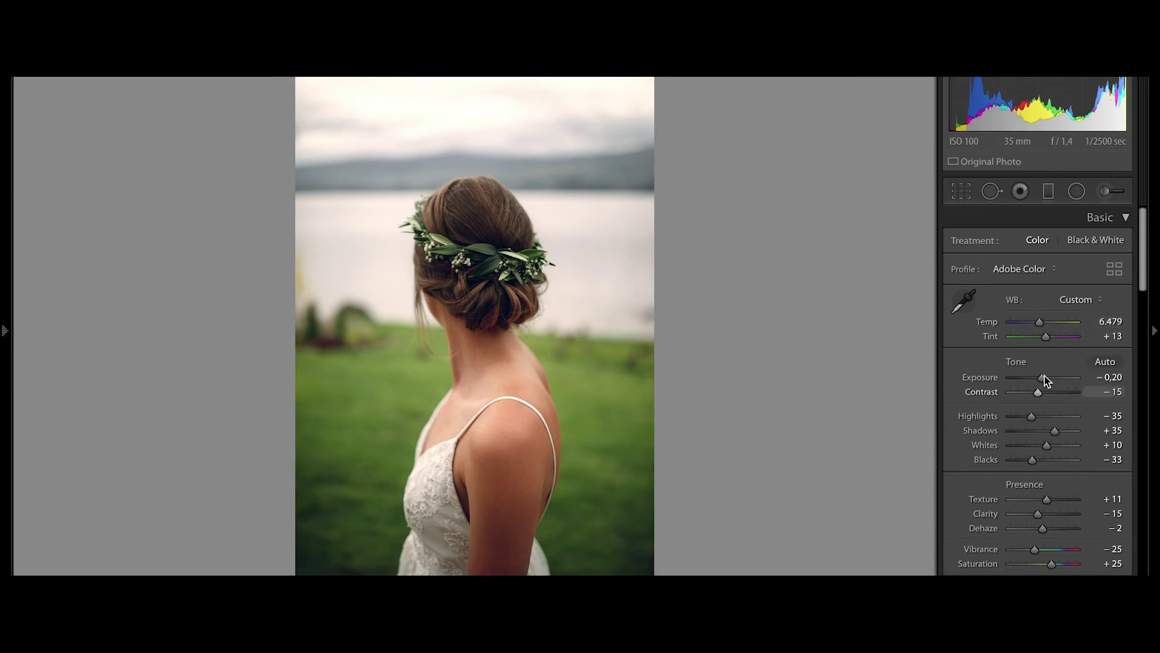
{"action": "left_click_drag", "start_coordinate": [1042, 380], "coordinate": [1044, 381]}
{"action": "left_click_drag", "start_coordinate": [1047, 336], "coordinate": [1046, 336]}
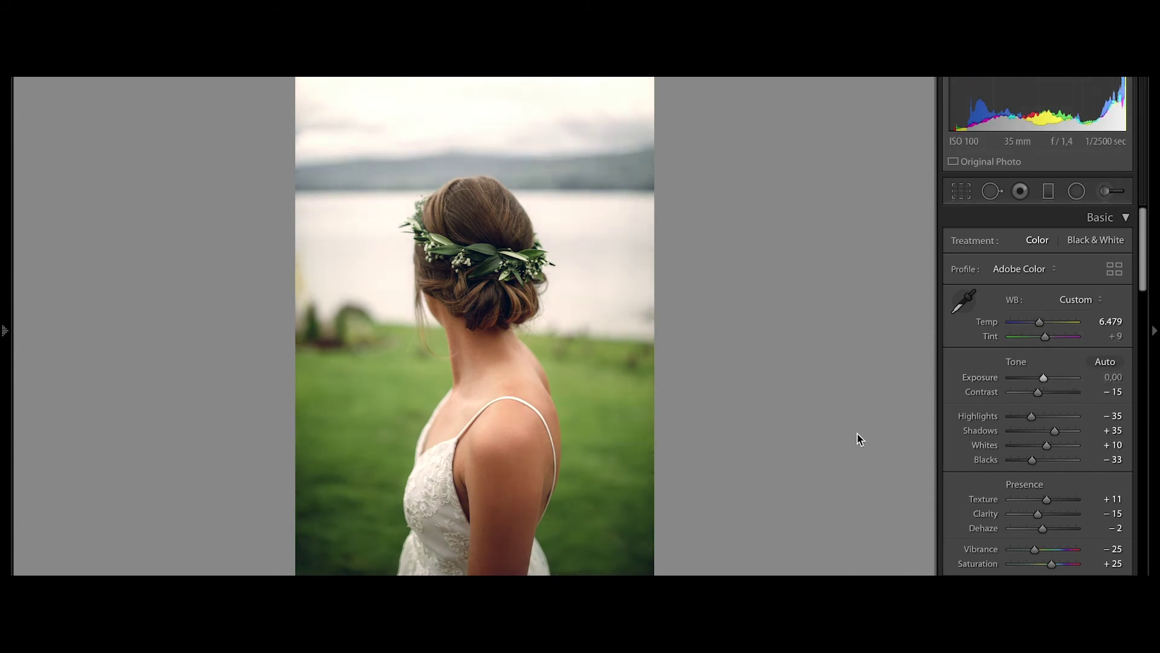
{"action": "left_click_drag", "start_coordinate": [1044, 381], "coordinate": [1044, 380]}
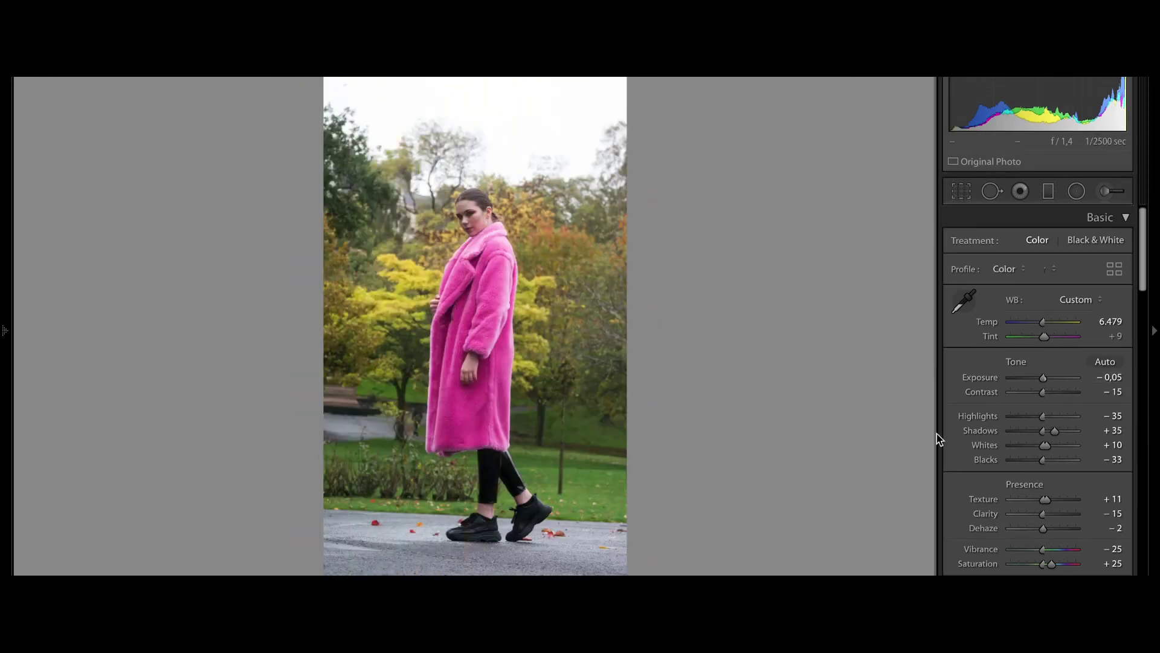
Apply SM Bridgerton II to the pink-coat photo with Exposure −0.85 and Tint +15, comparing before and after.
{"action": "left_click", "coordinate": [101, 539]}
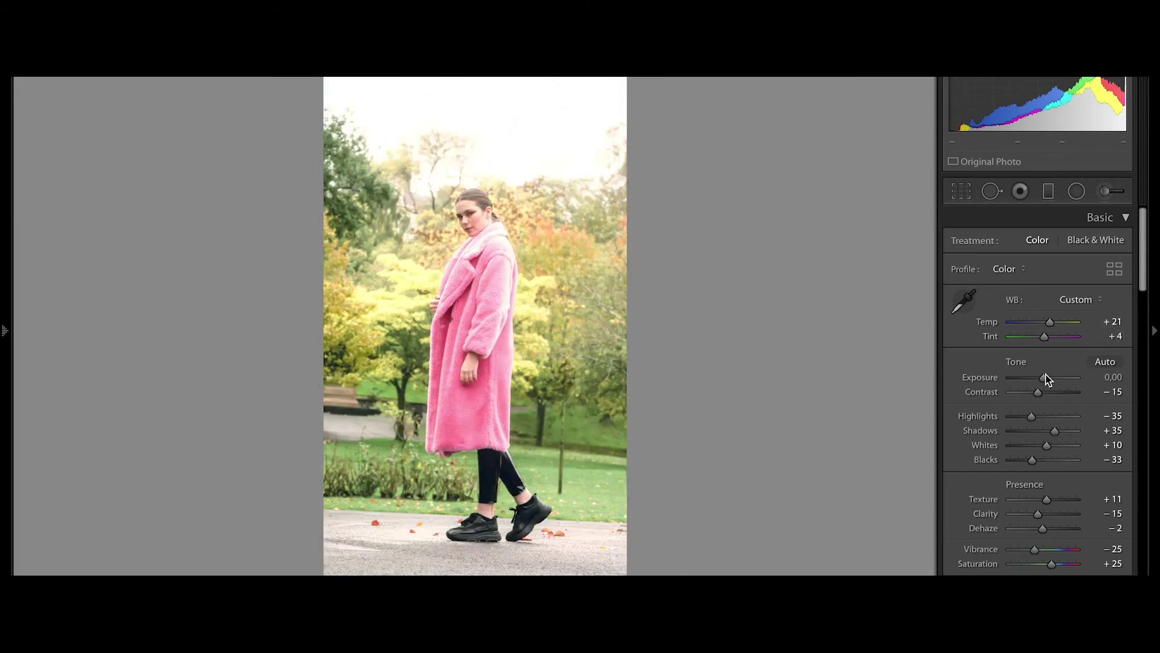
{"action": "left_click_drag", "start_coordinate": [1043, 378], "coordinate": [1040, 378]}
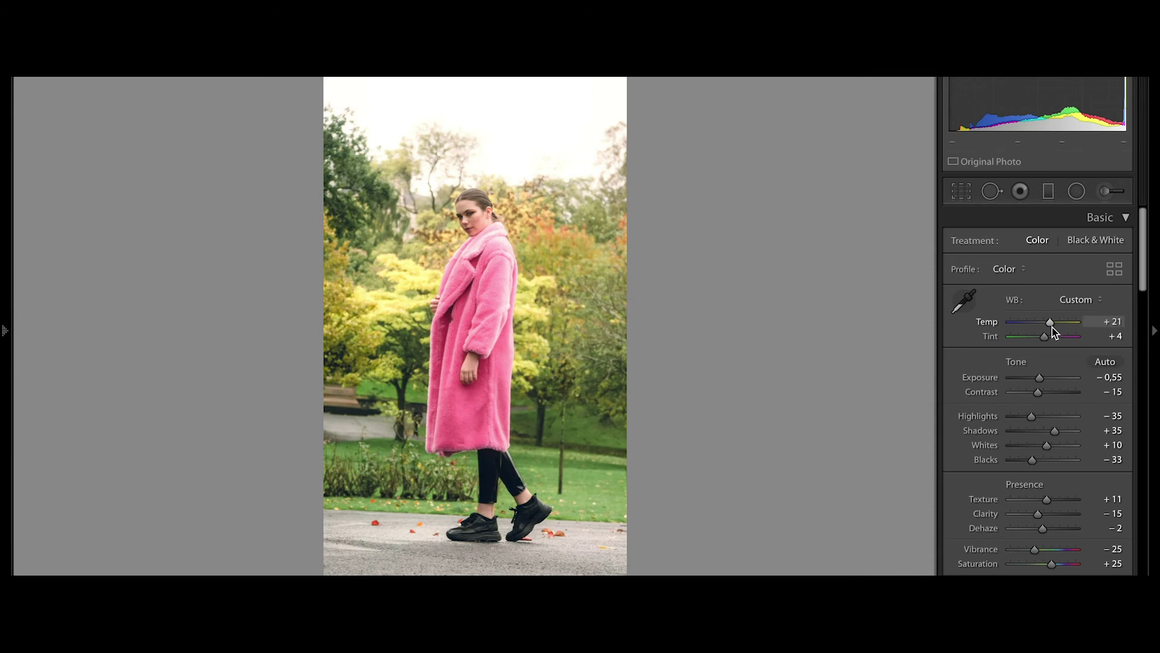
{"action": "left_click_drag", "start_coordinate": [1040, 379], "coordinate": [1039, 379]}
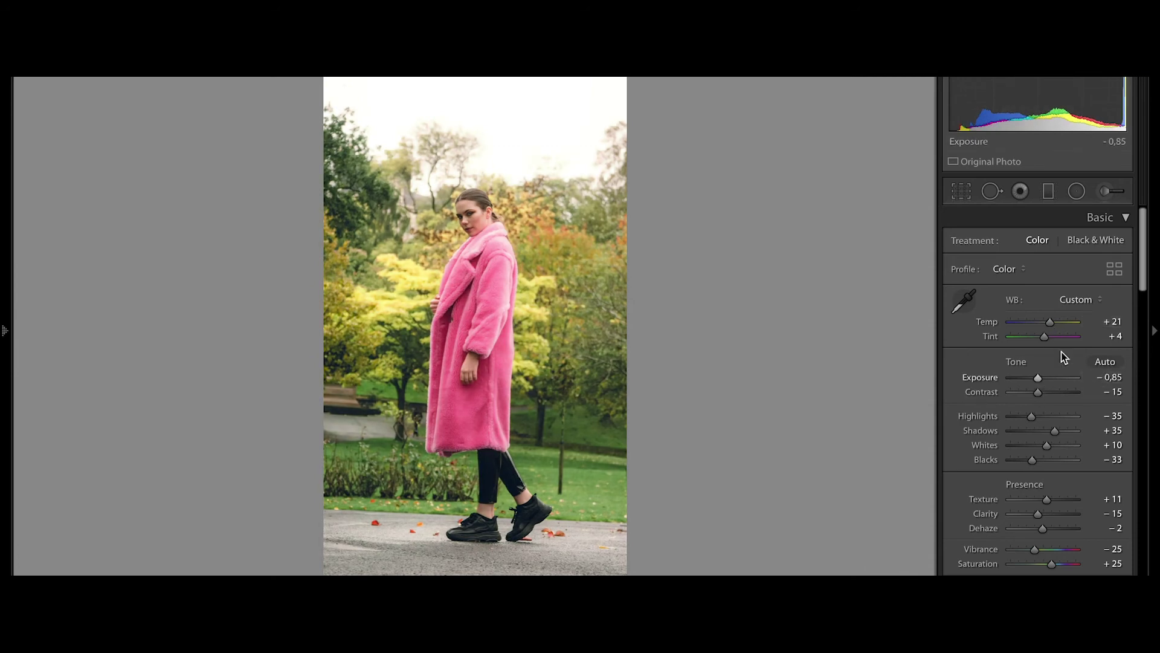
{"action": "left_click_drag", "start_coordinate": [1045, 337], "coordinate": [1048, 339]}
{"action": "key", "text": "y"}
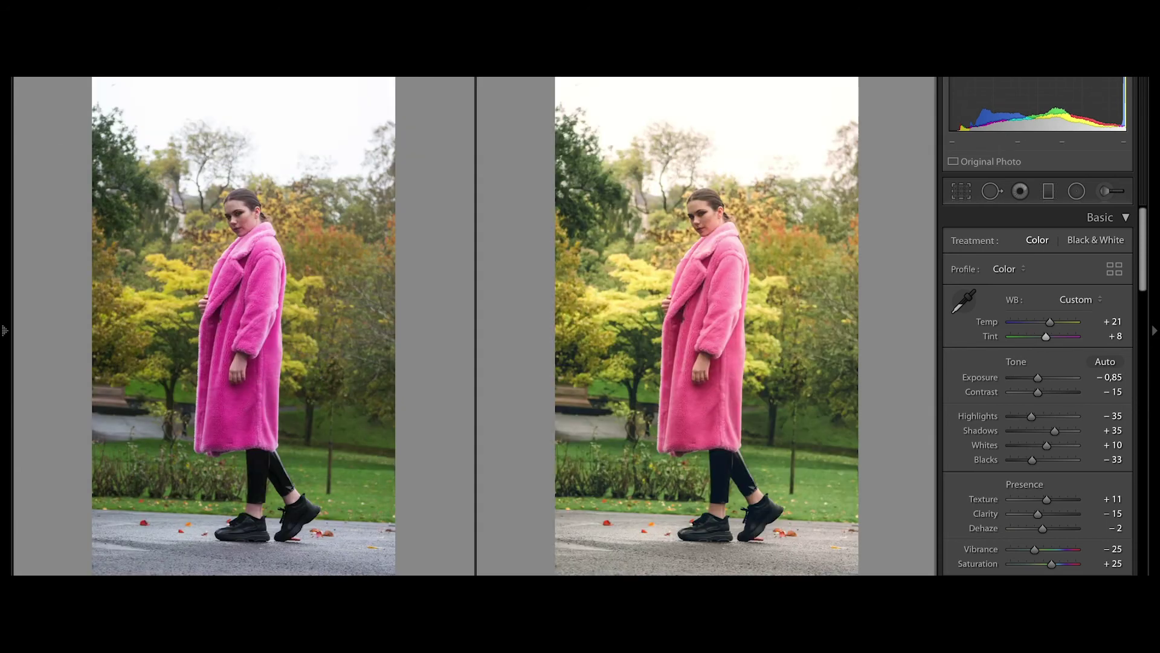
{"action": "left_click_drag", "start_coordinate": [1054, 336], "coordinate": [1049, 337]}
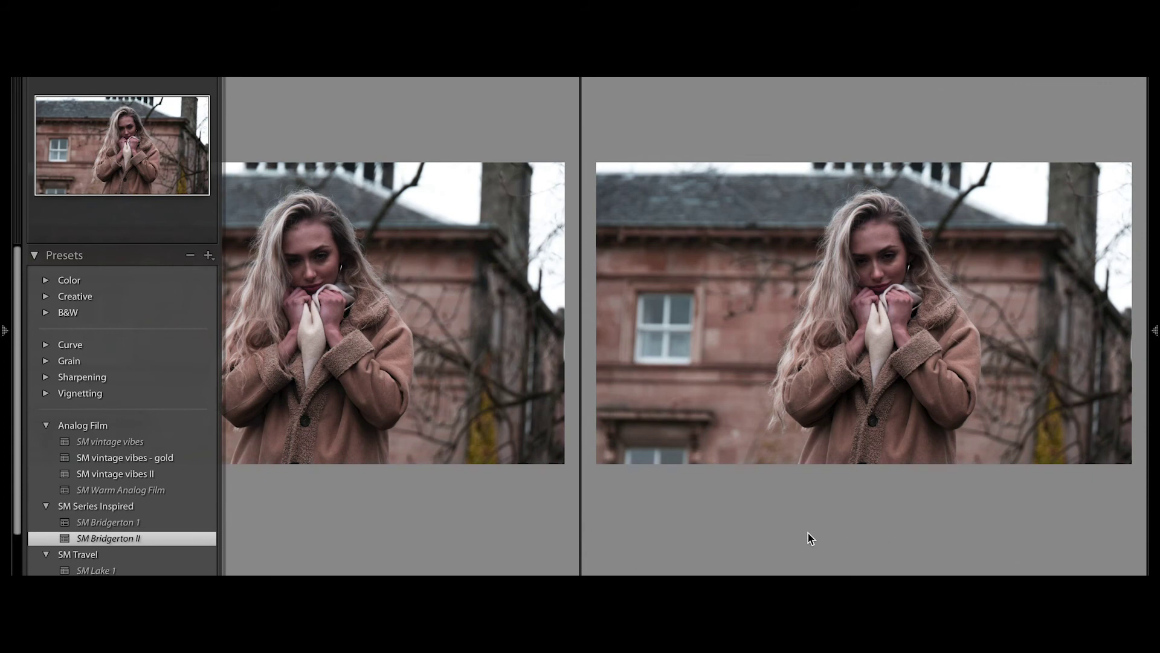
Give the brick-house portrait Exposure −0.10 and Tint +8, zooming in on the face to check.
{"action": "key", "text": "Tab"}
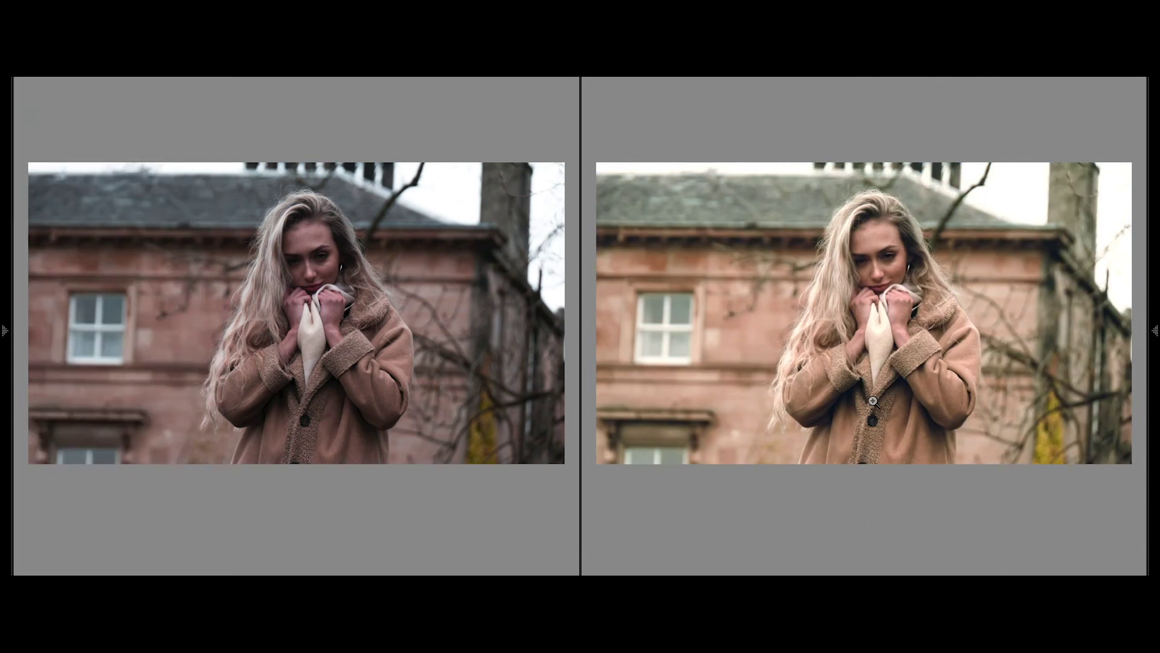
{"action": "left_click_drag", "start_coordinate": [1044, 380], "coordinate": [1046, 380]}
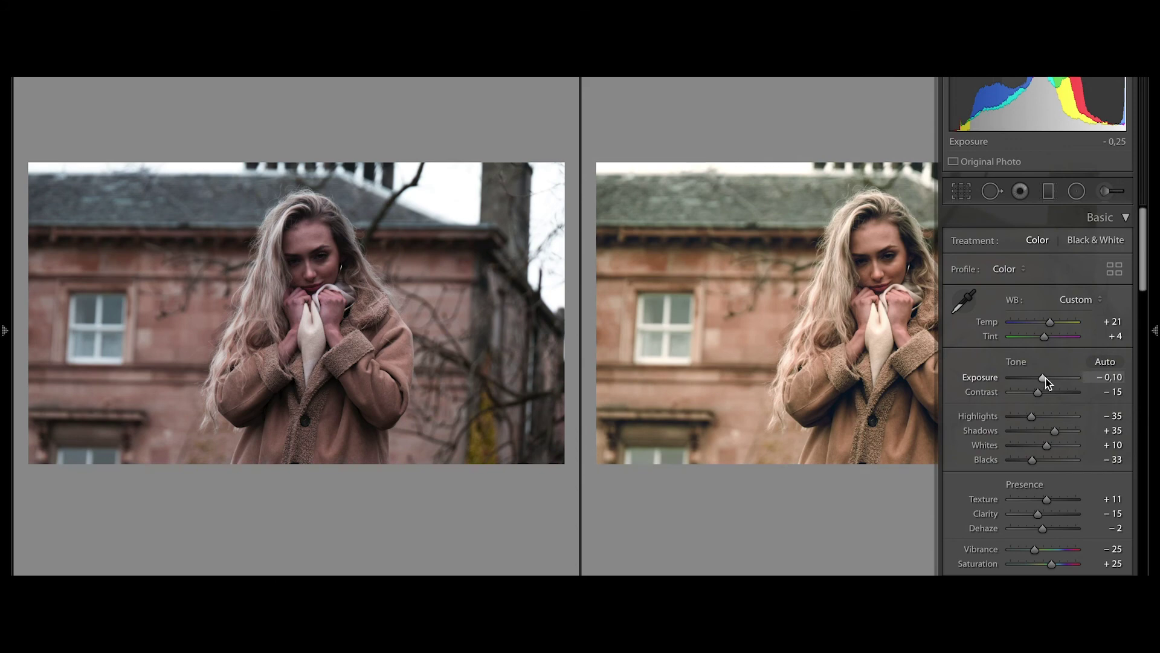
{"action": "left_click_drag", "start_coordinate": [1044, 337], "coordinate": [1050, 339]}
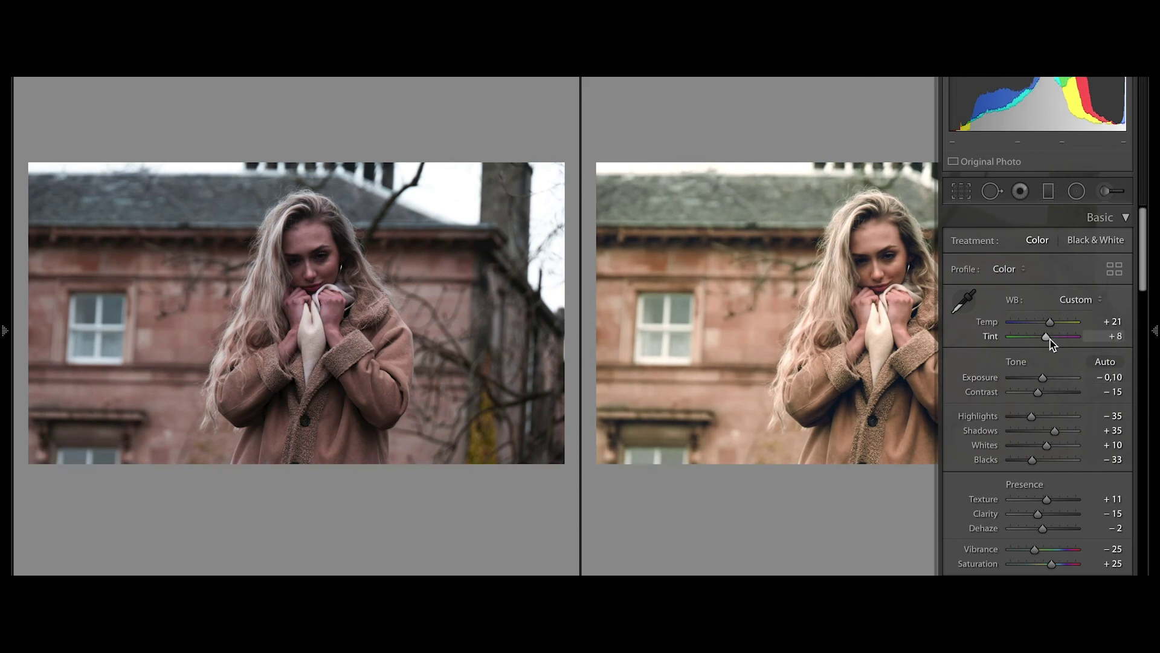
{"action": "left_click", "coordinate": [917, 280]}
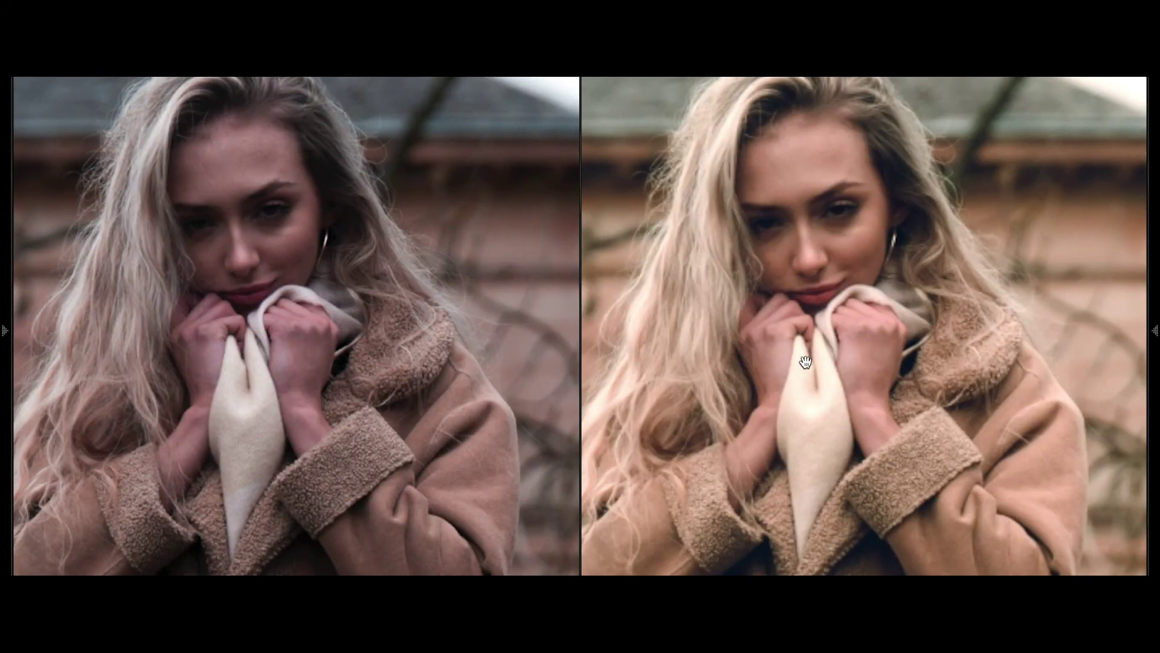
{"action": "left_click", "coordinate": [805, 361]}
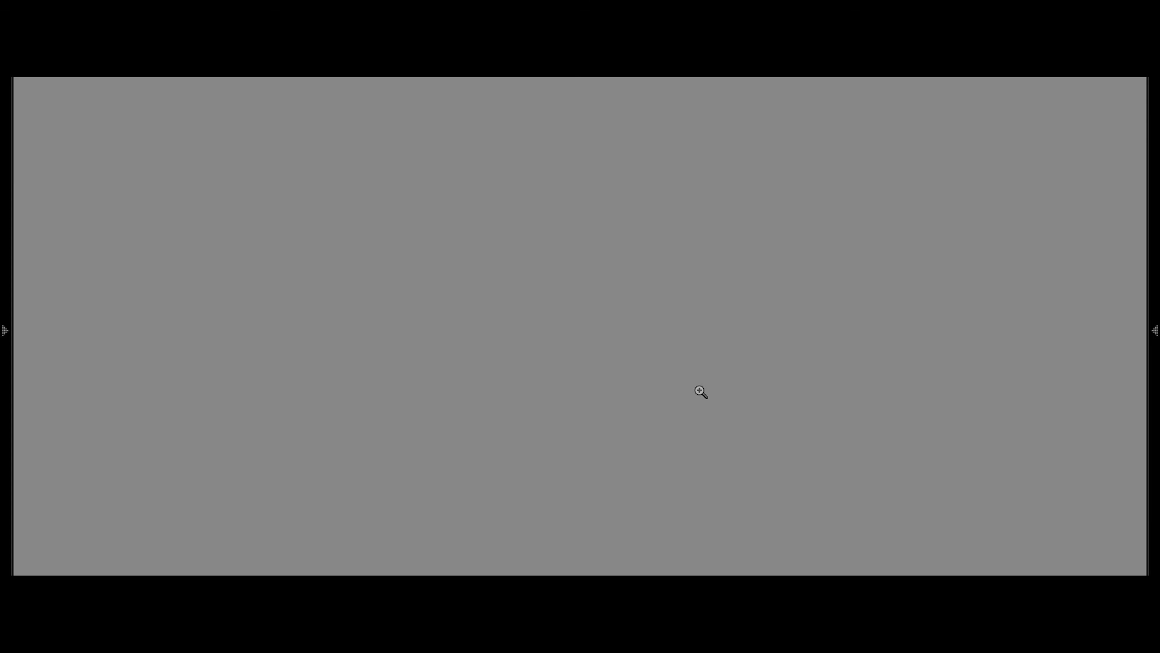